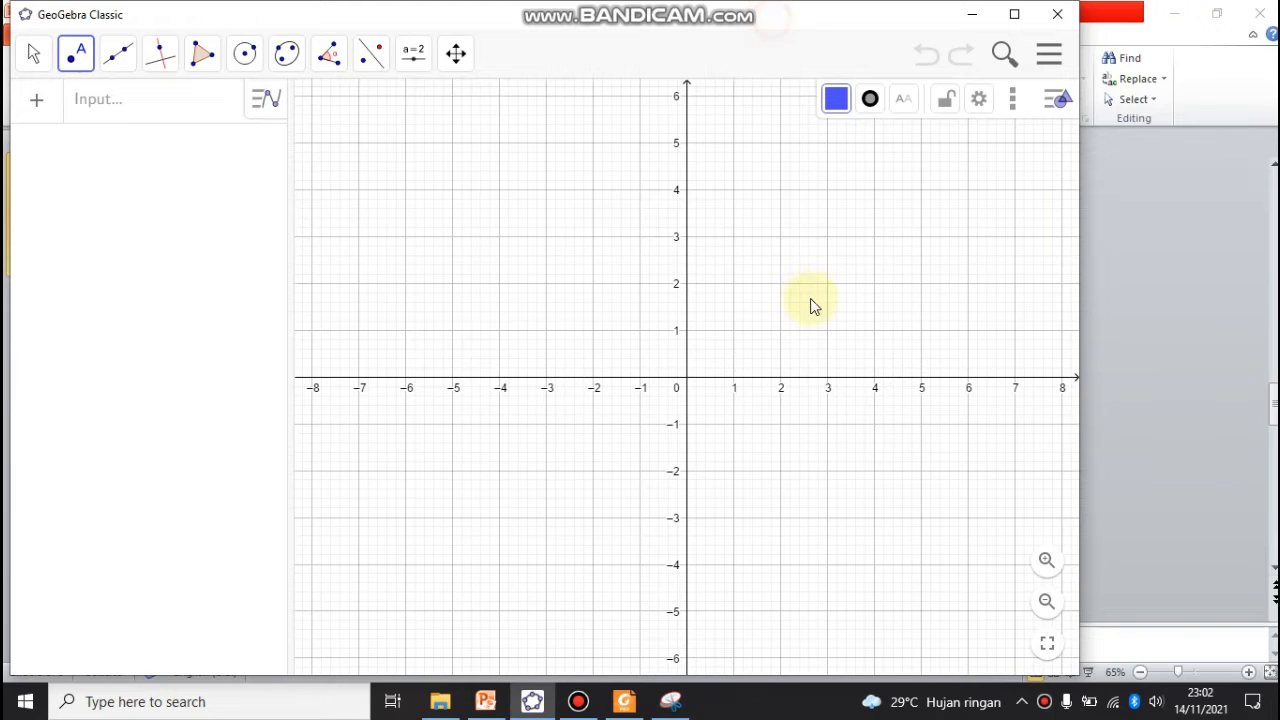
- Plot point A at (2, 3)
left_click(127, 111)
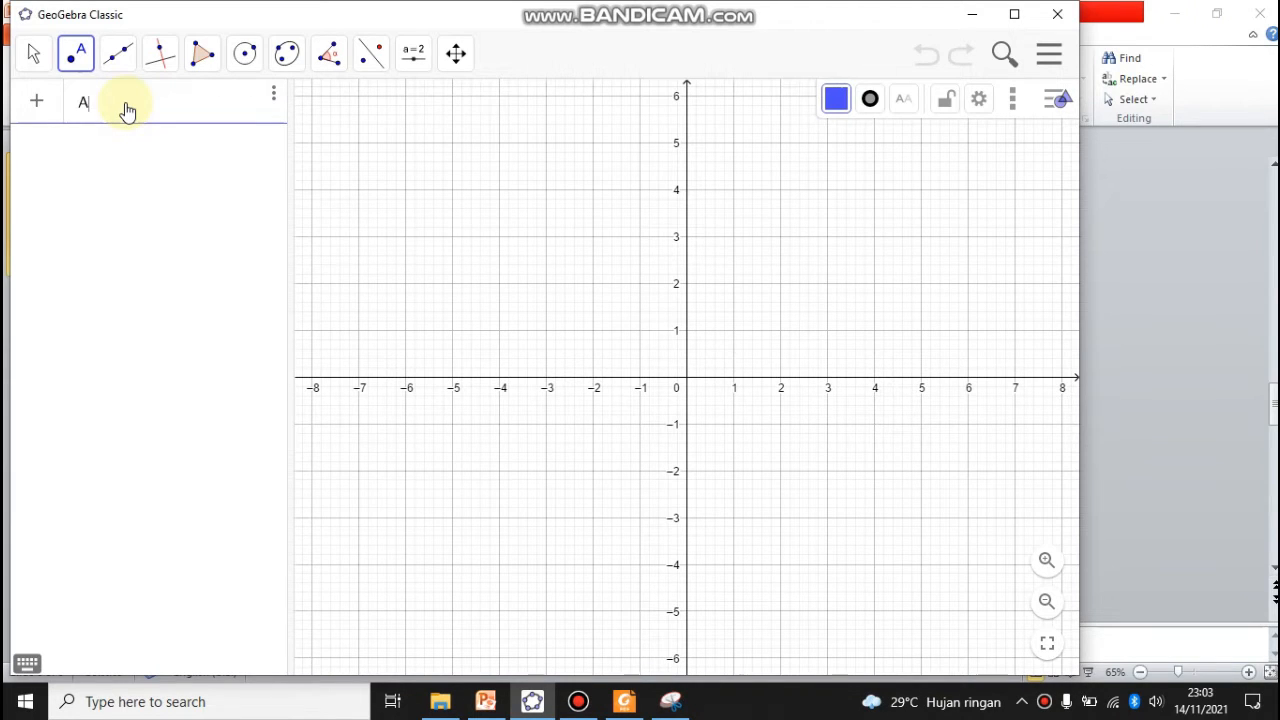
type("A = (")
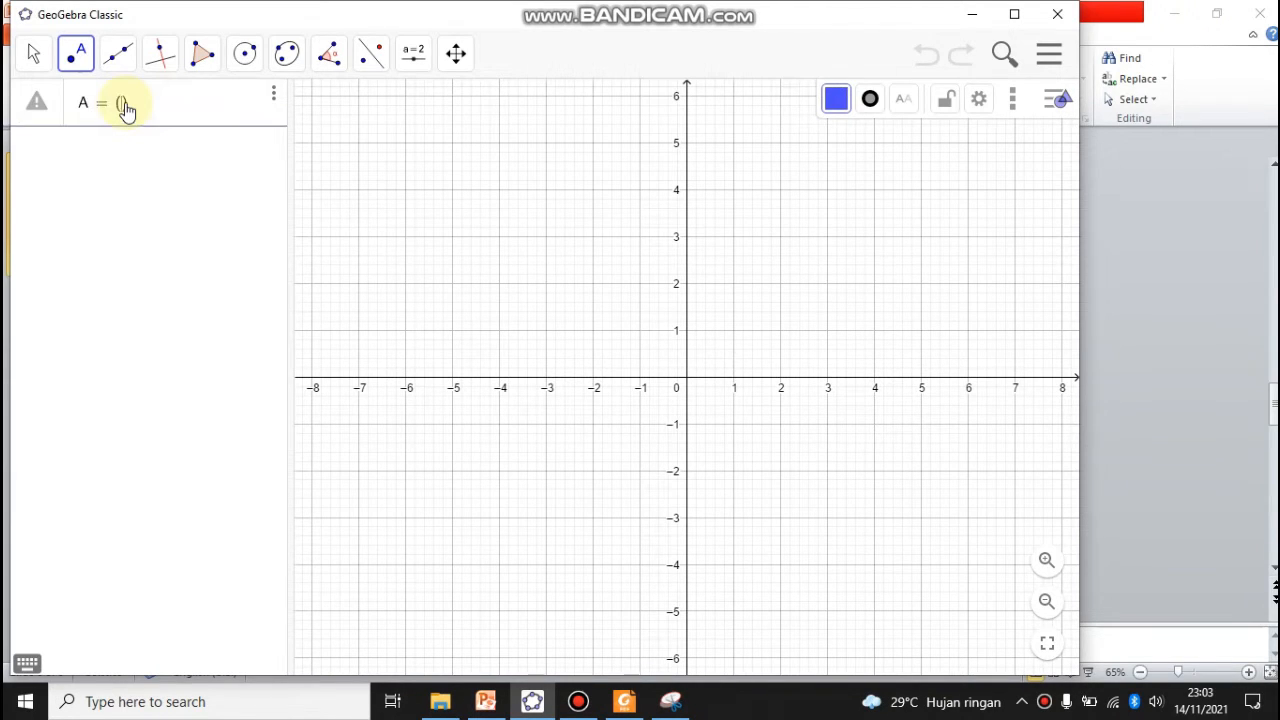
type("2, 3")
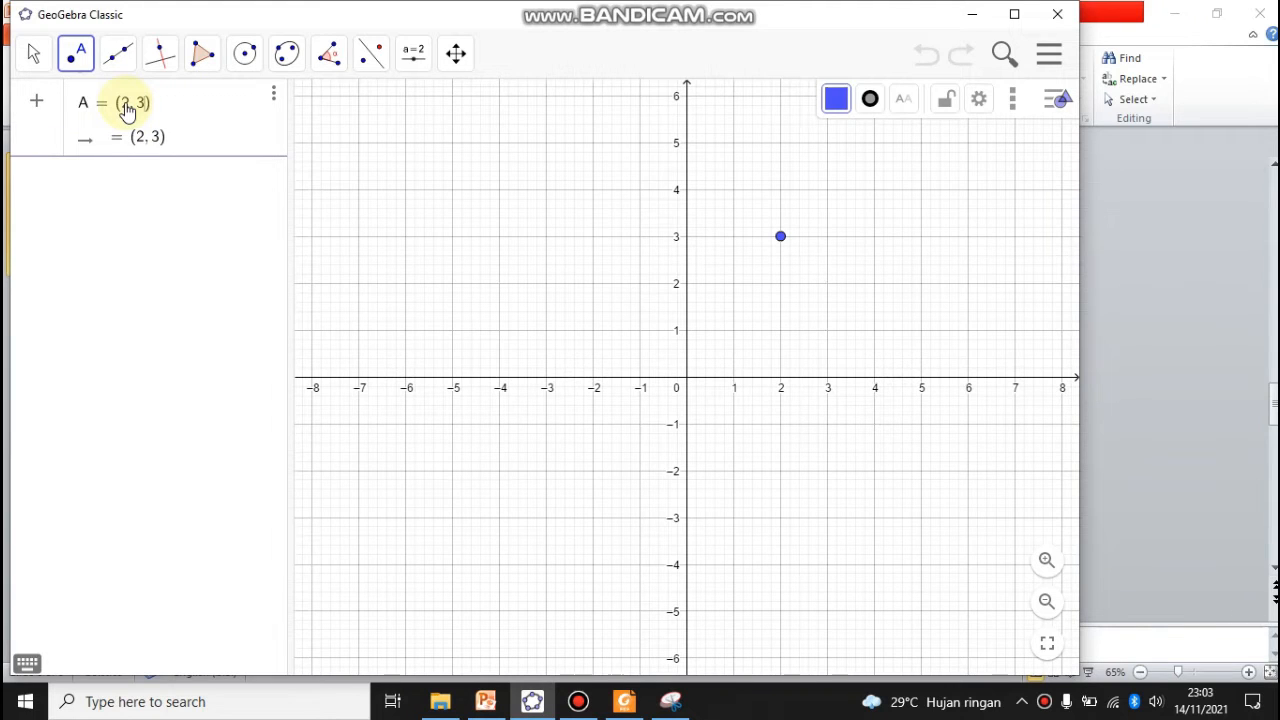
key("Return")
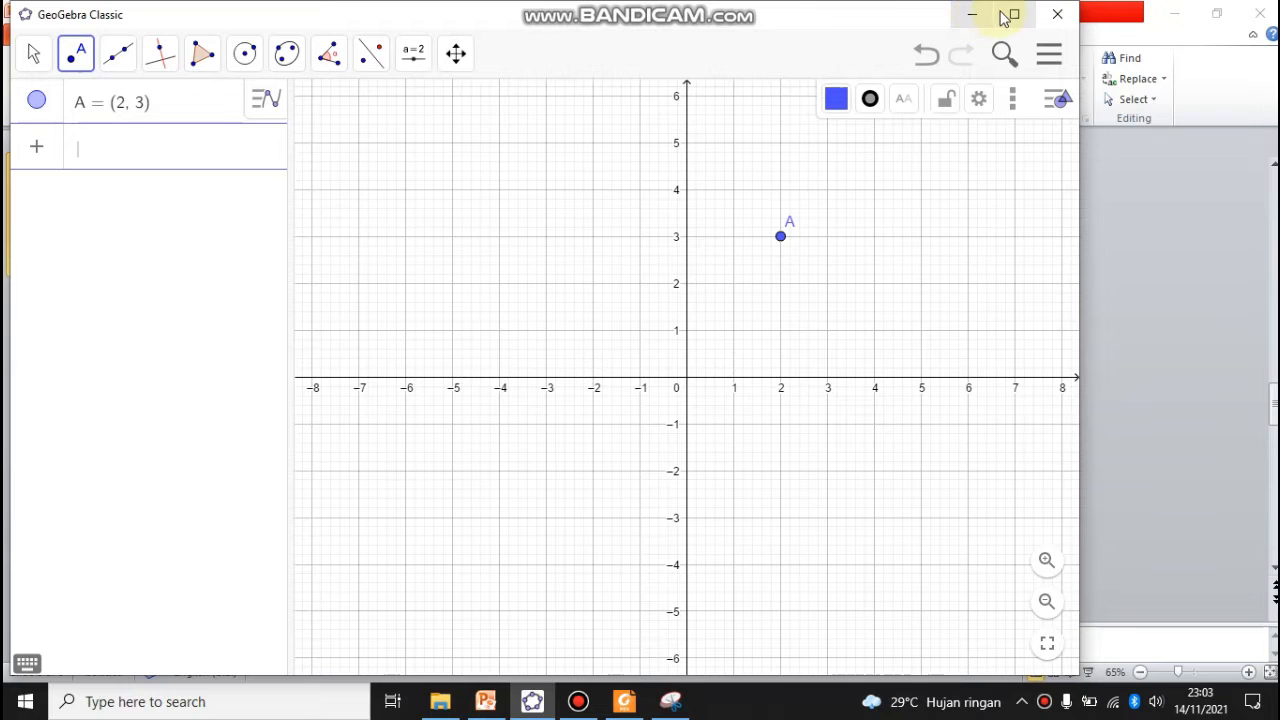
- Restore the PowerPoint window to a smaller size so its reflection table sits beside the graph, and return to GeoGebra
left_click(907, 12)
left_click(1216, 12)
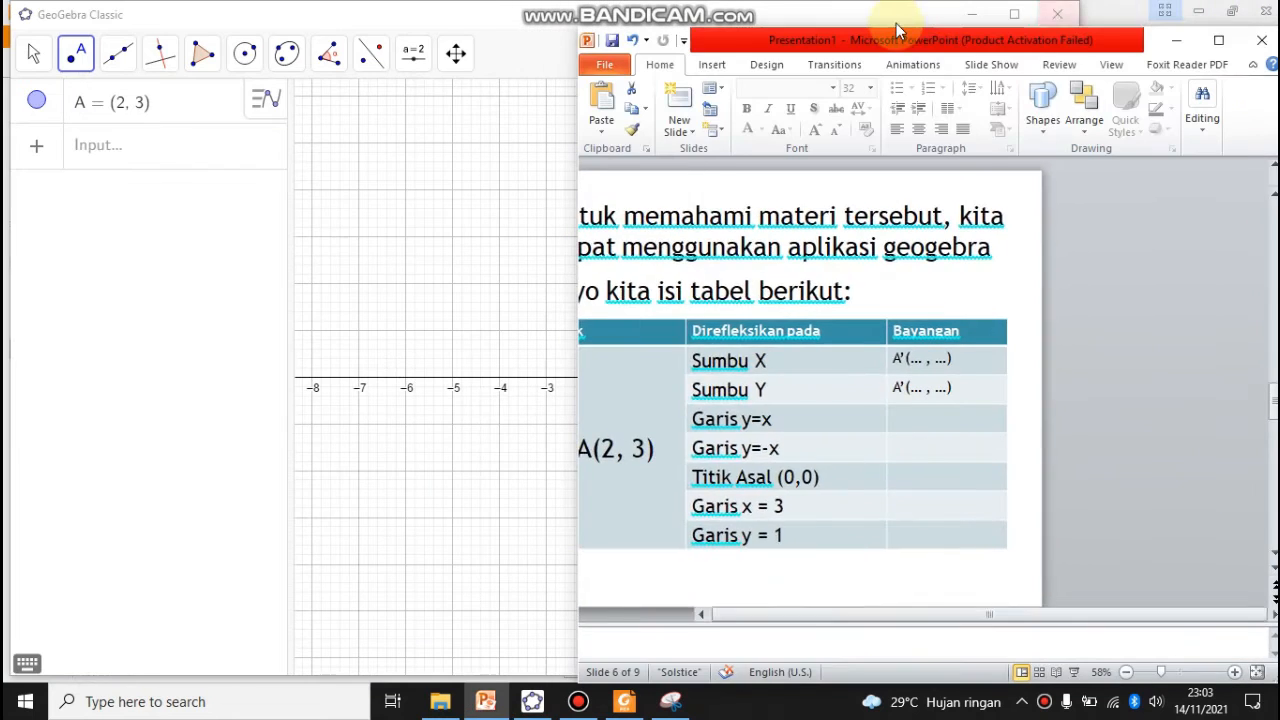
left_click(618, 21)
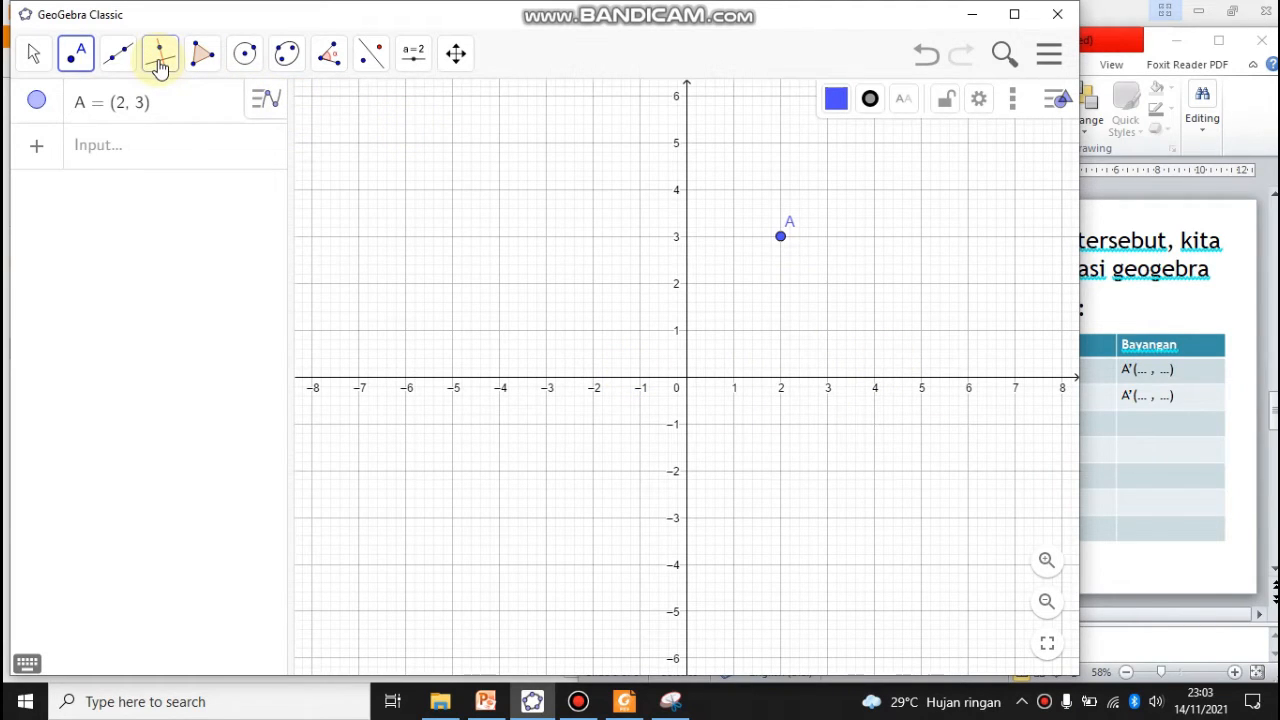
- Reflect point A about the x-axis with Reflect about Line
left_click(368, 58)
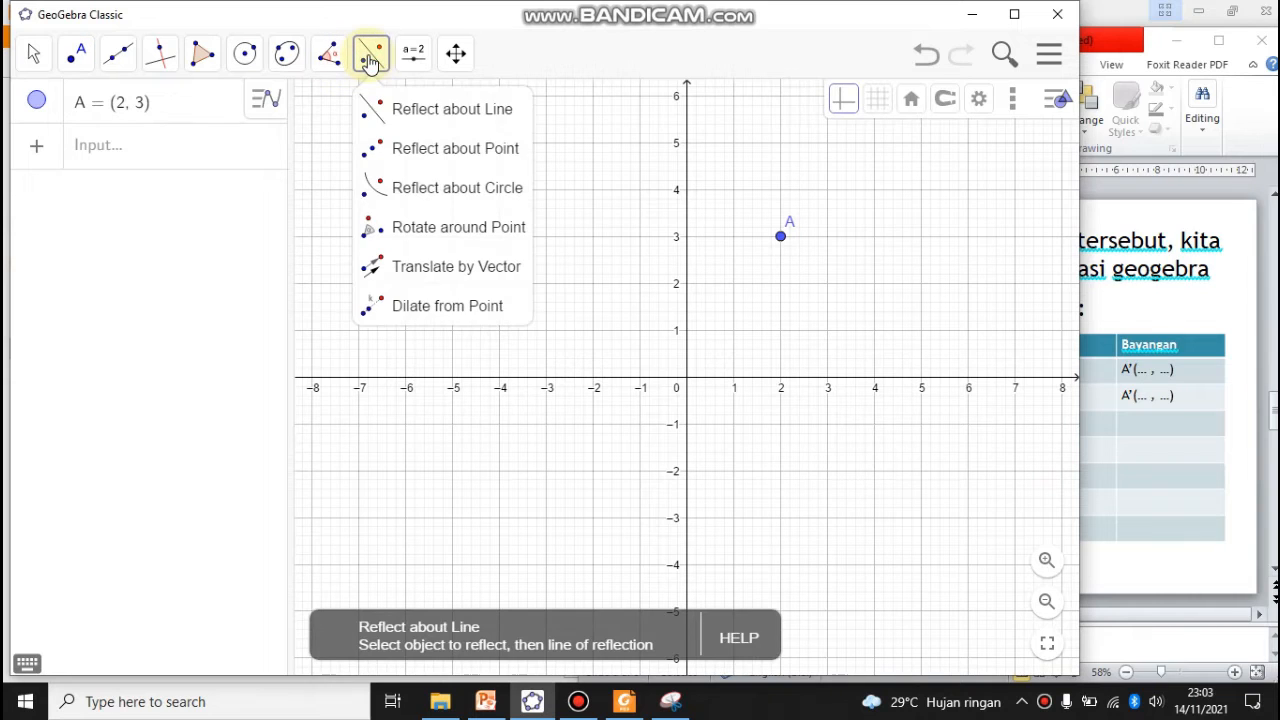
left_click(430, 130)
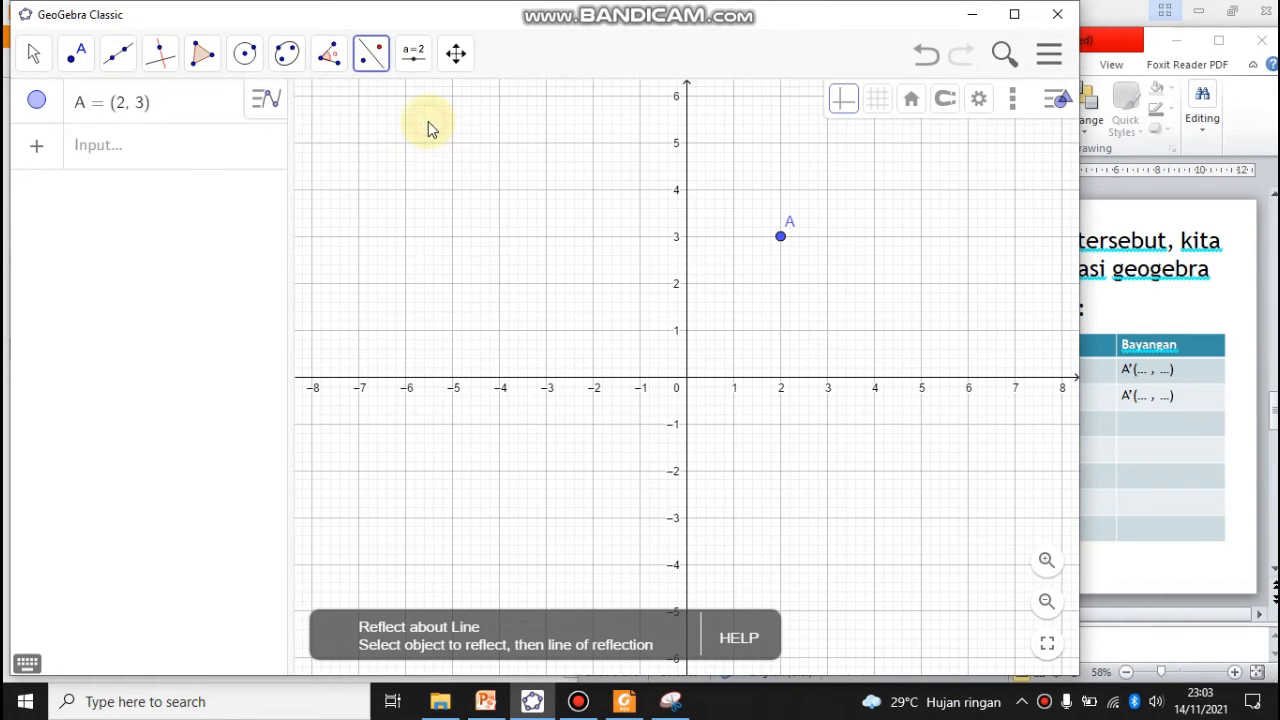
left_click(781, 240)
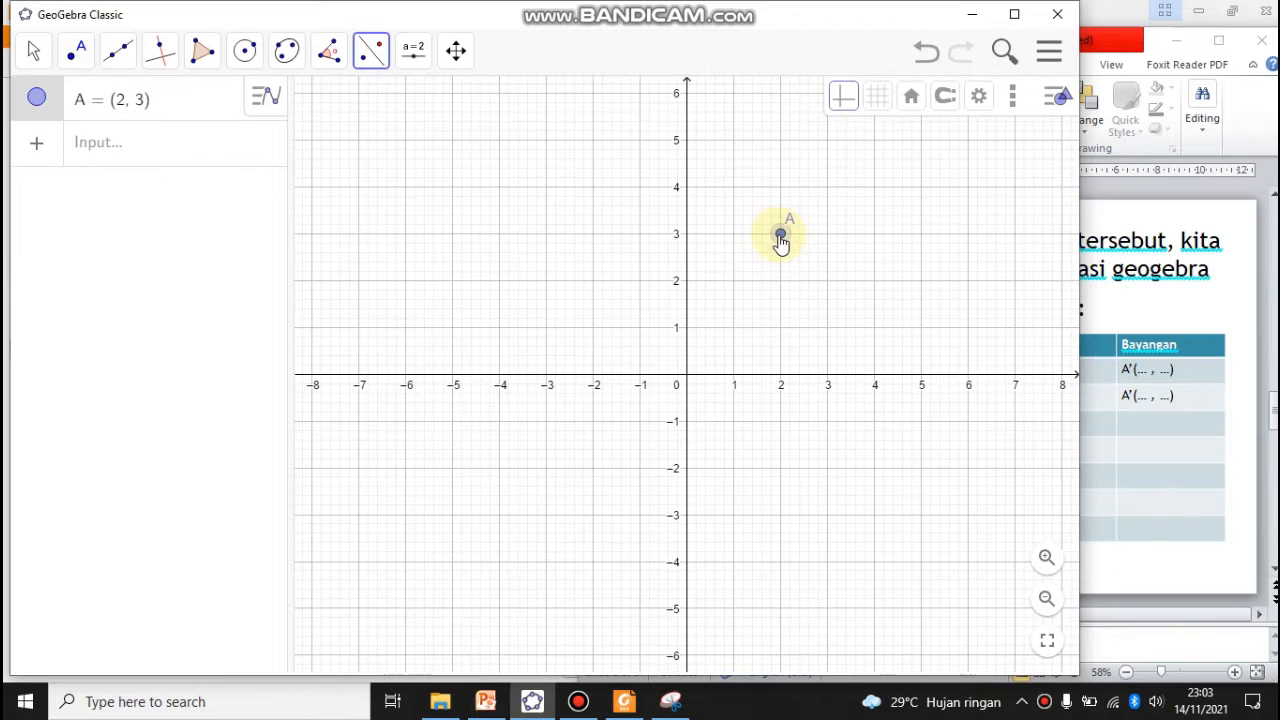
left_click(779, 385)
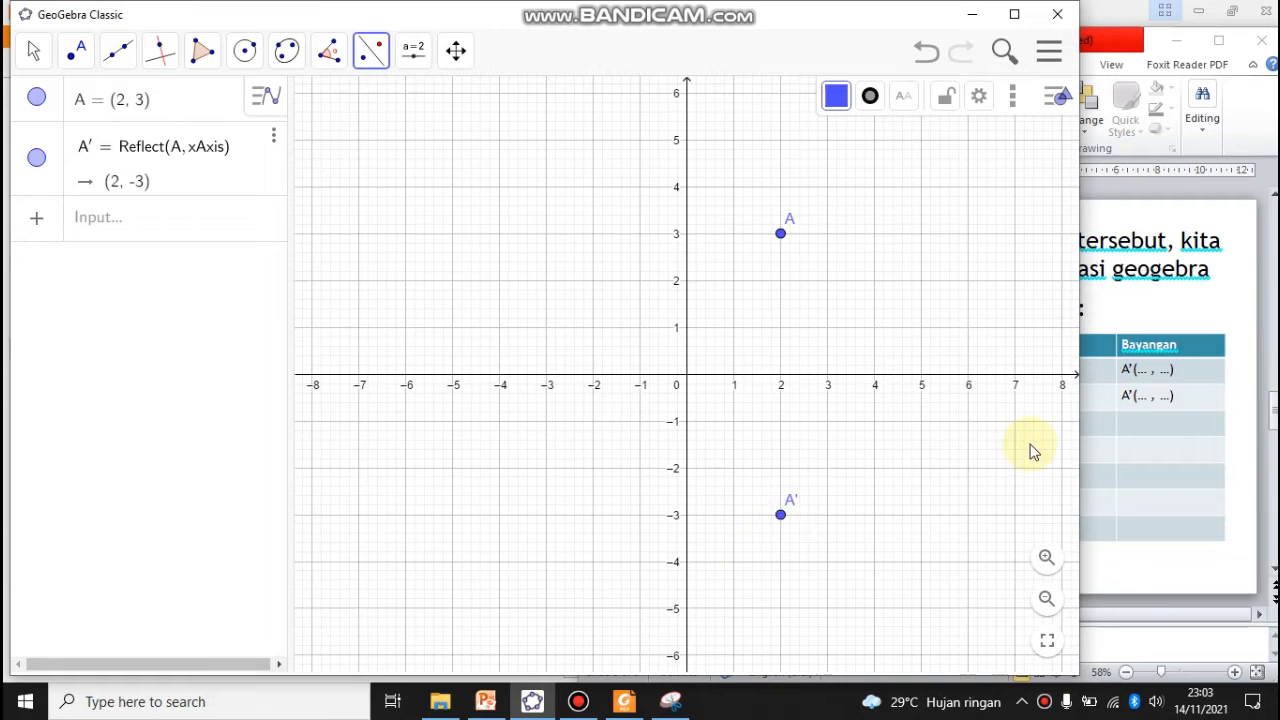
- Switch to PowerPoint and fill the Bayangan cell of the Sumbu X row with A'(2, -3)
left_click(1149, 406)
left_click(1146, 370)
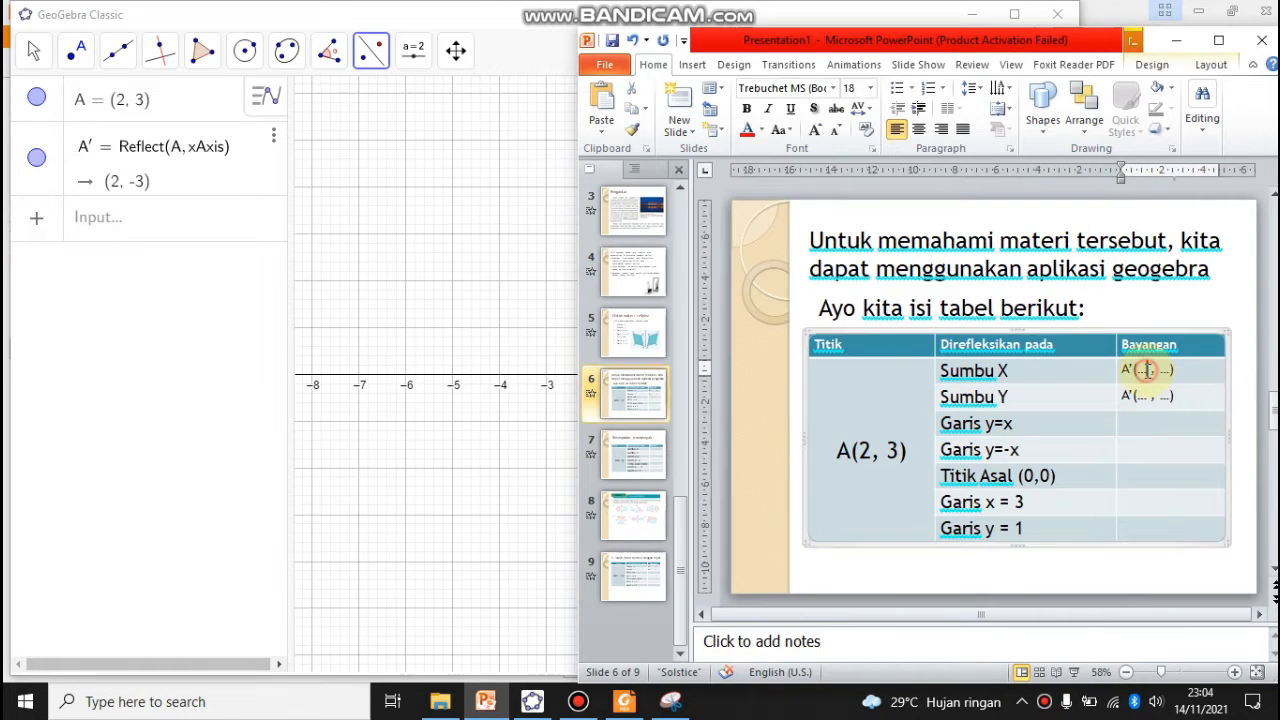
type("2")
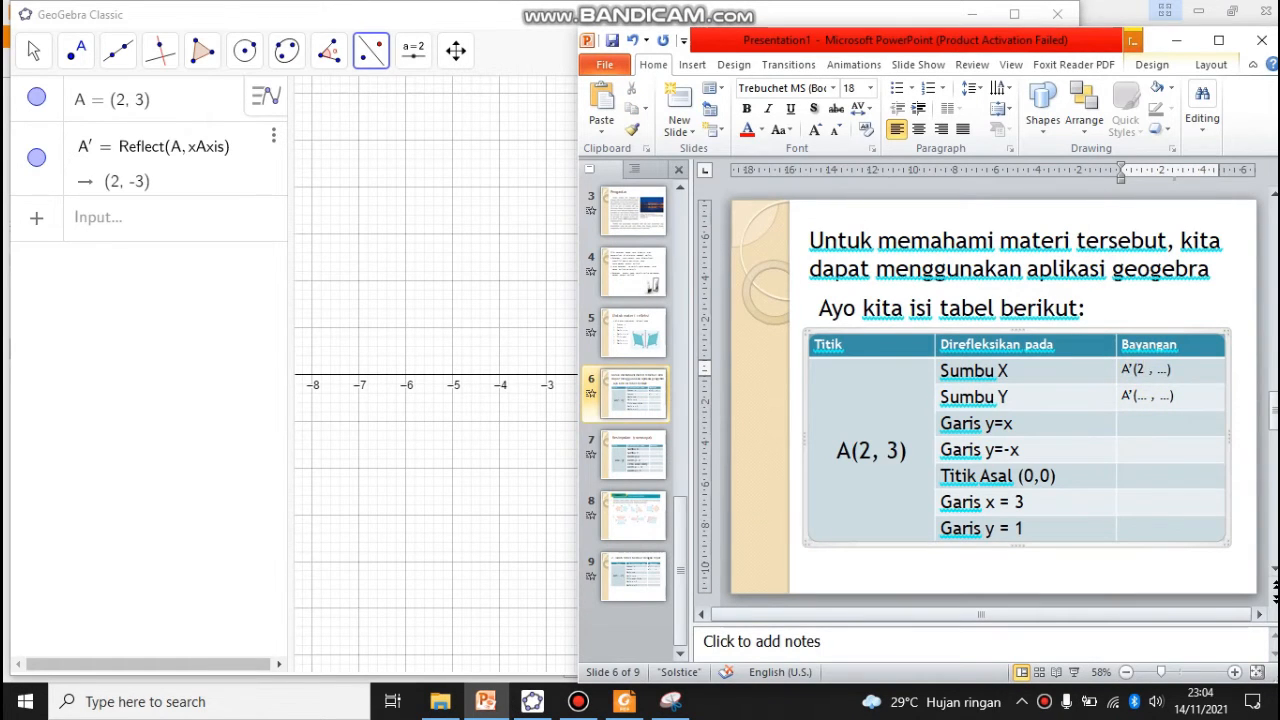
left_click_drag(1169, 370, 1149, 371)
type("-3")
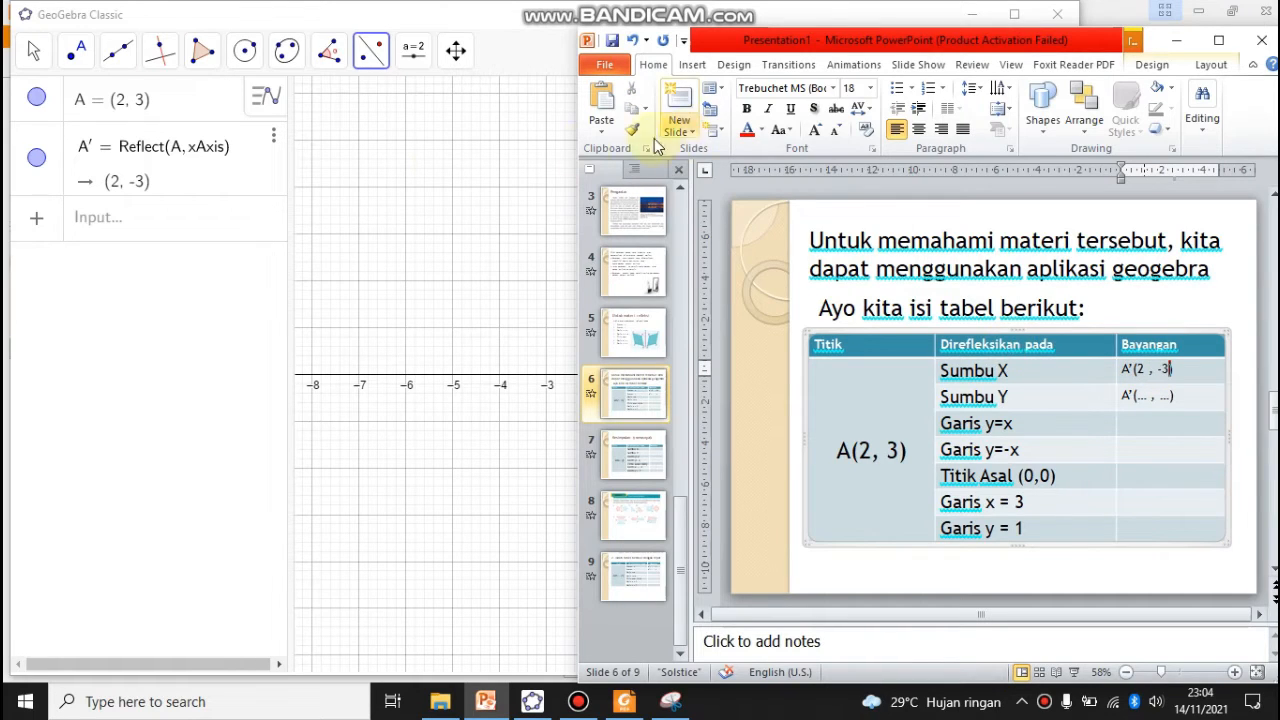
- Switch back to GeoGebra and delete the stray point B from the construction
left_click(441, 163)
left_click(441, 163)
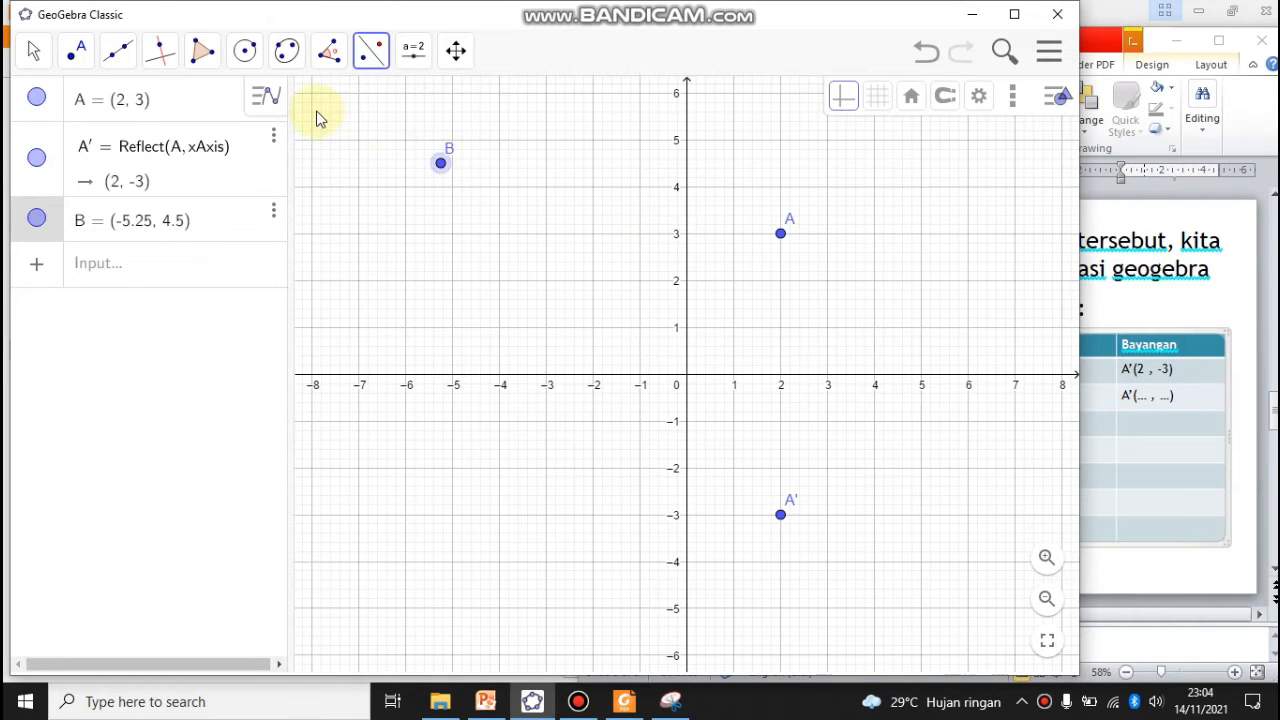
left_click(38, 222)
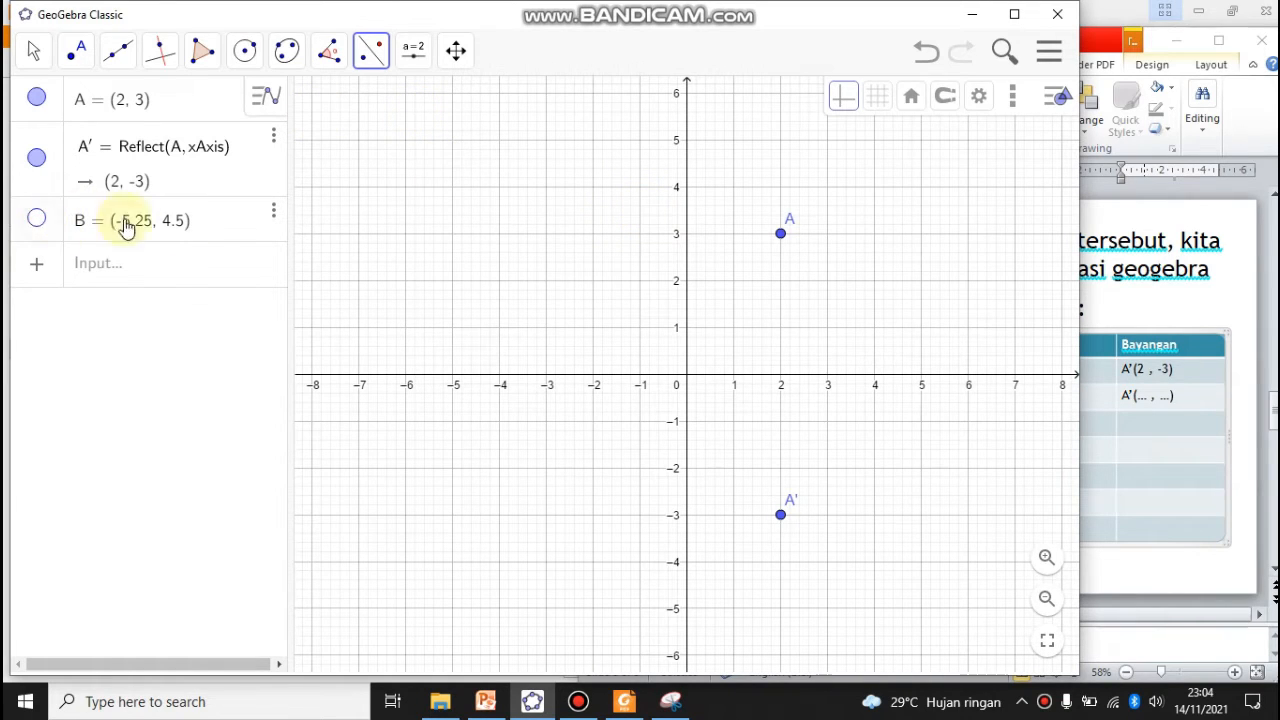
left_click(274, 215)
left_click(334, 245)
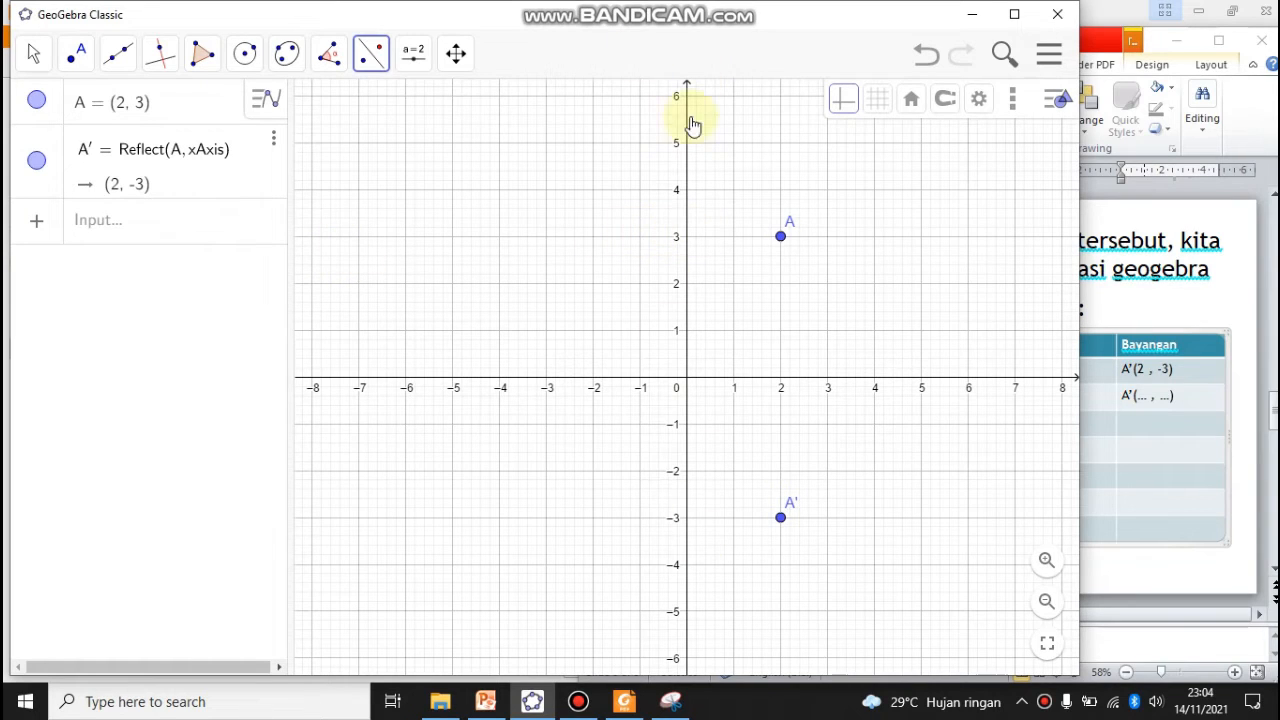
- Reflect point A about the y-axis and enter A'(-2, 3) in the Sumbu Y row of the PowerPoint table
left_click(780, 238)
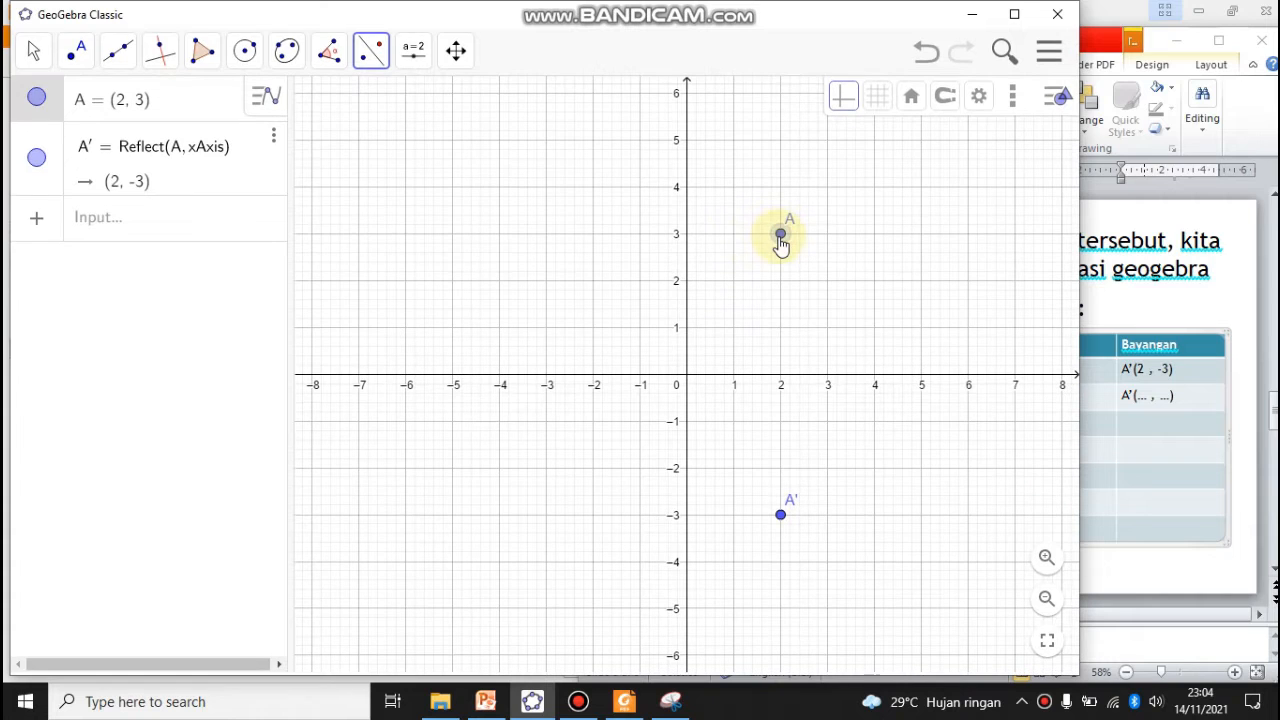
left_click(688, 238)
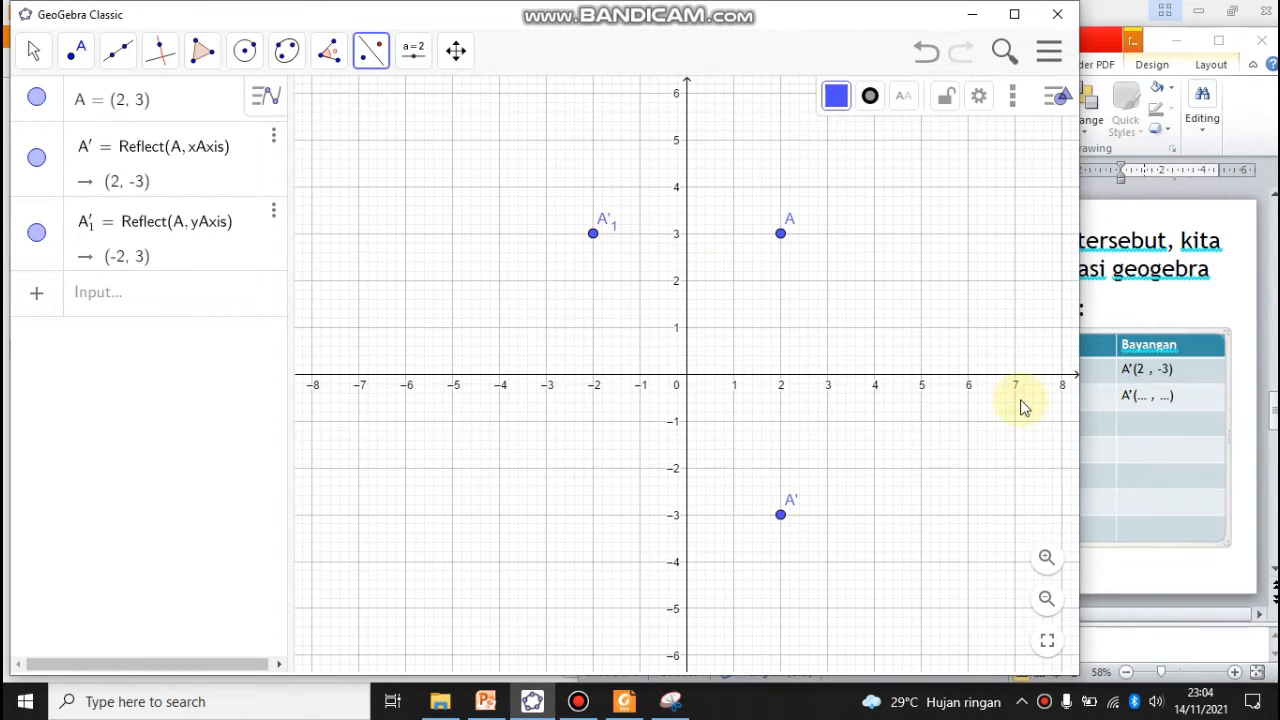
left_click(1143, 417)
left_click(1146, 398)
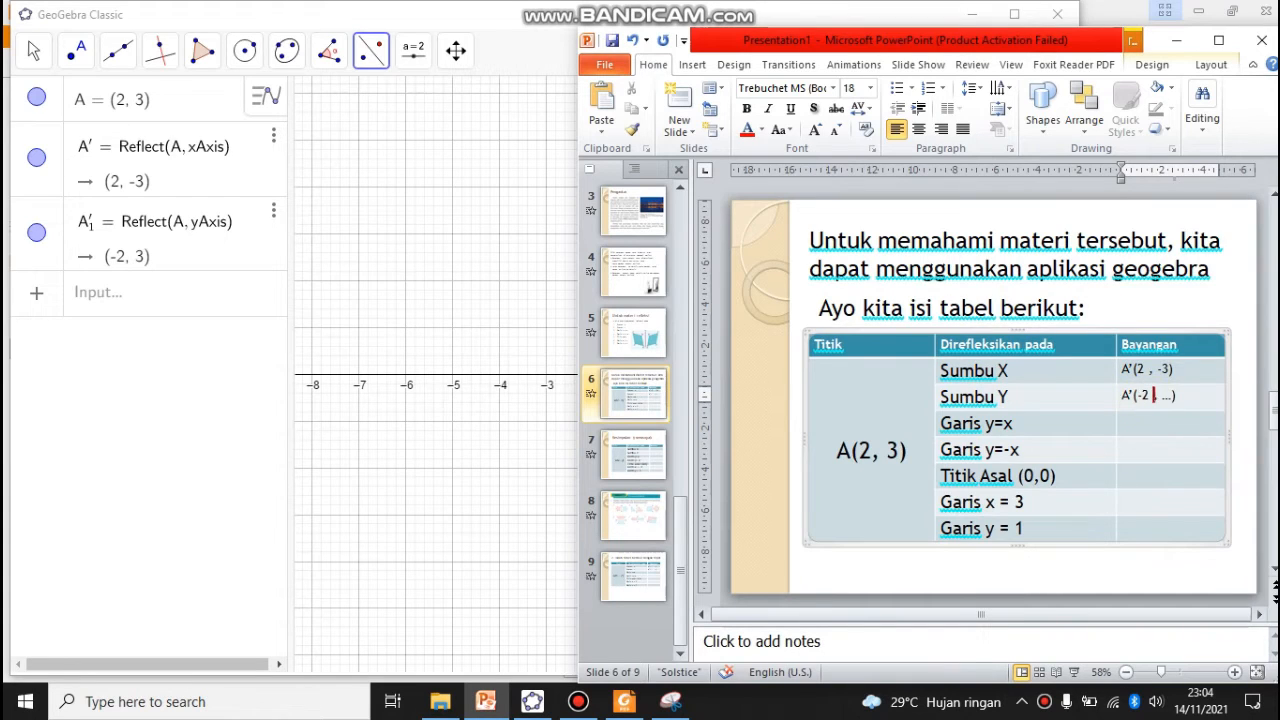
key("shift+Right")
type("3")
- Return to GeoGebra, activate the Move tool and remove the new accidental point B
left_click(366, 183)
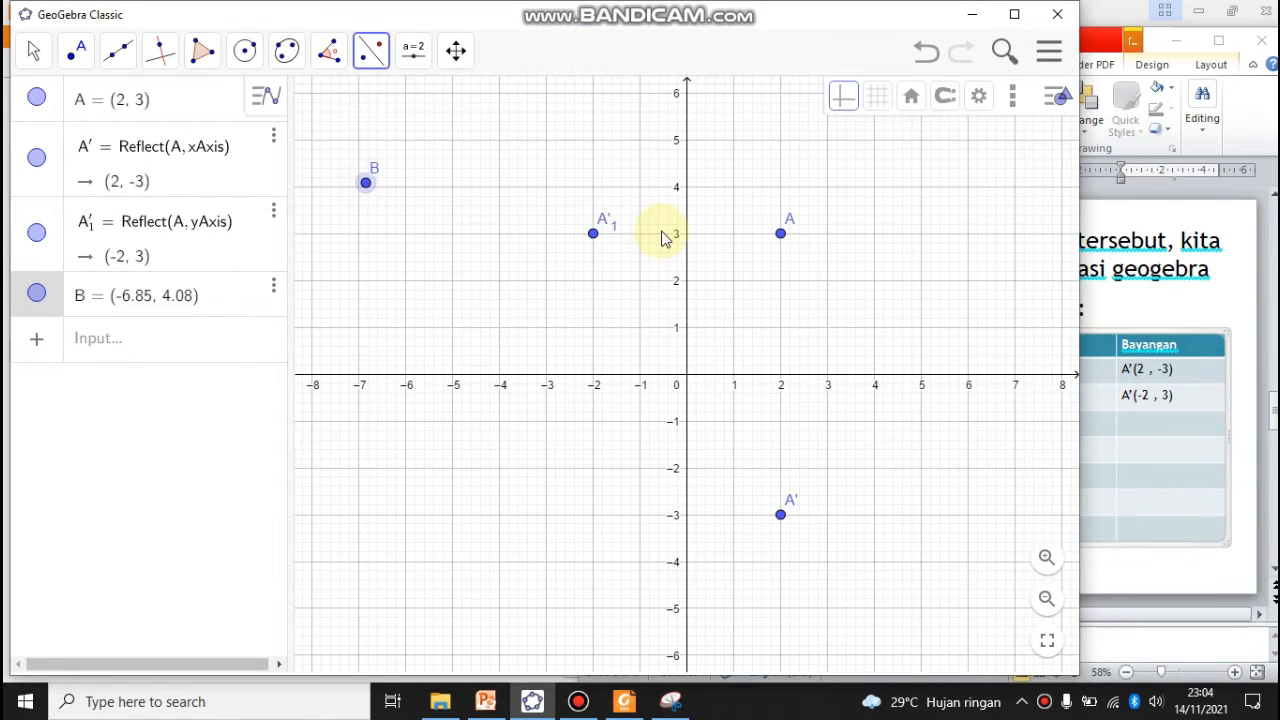
left_click(275, 288)
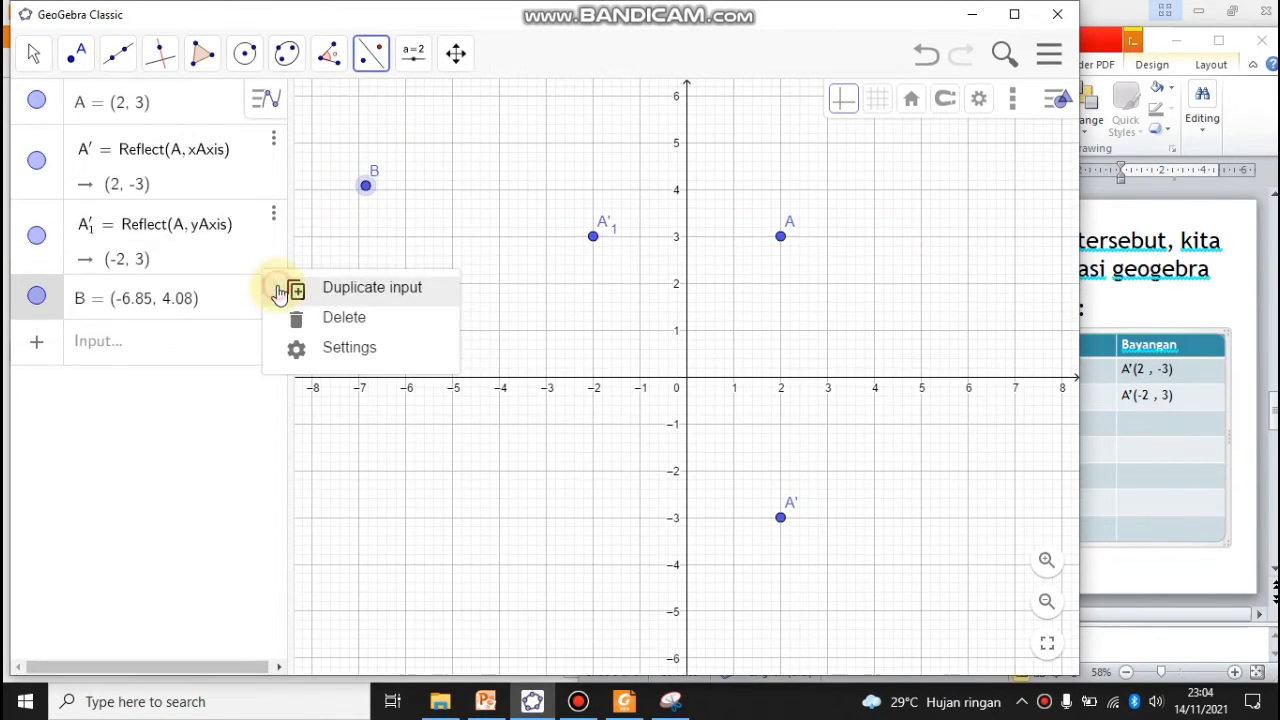
left_click(340, 318)
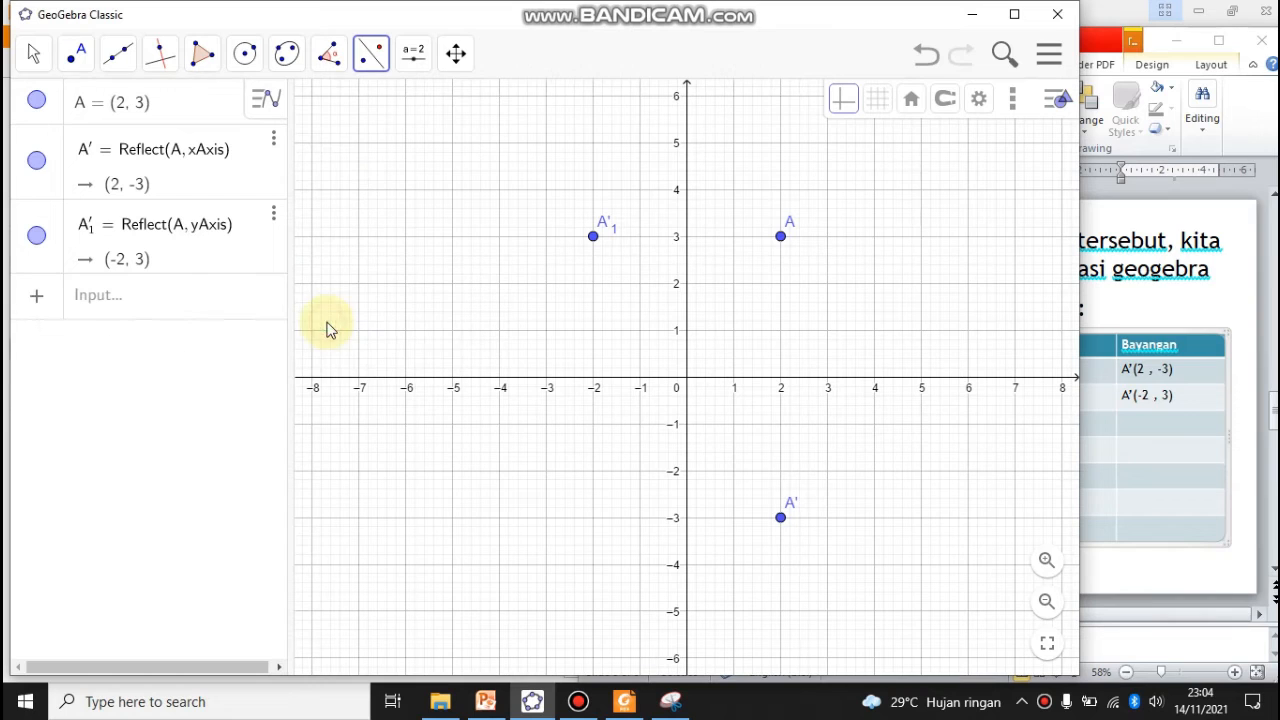
left_click(35, 58)
key("ctrl+z")
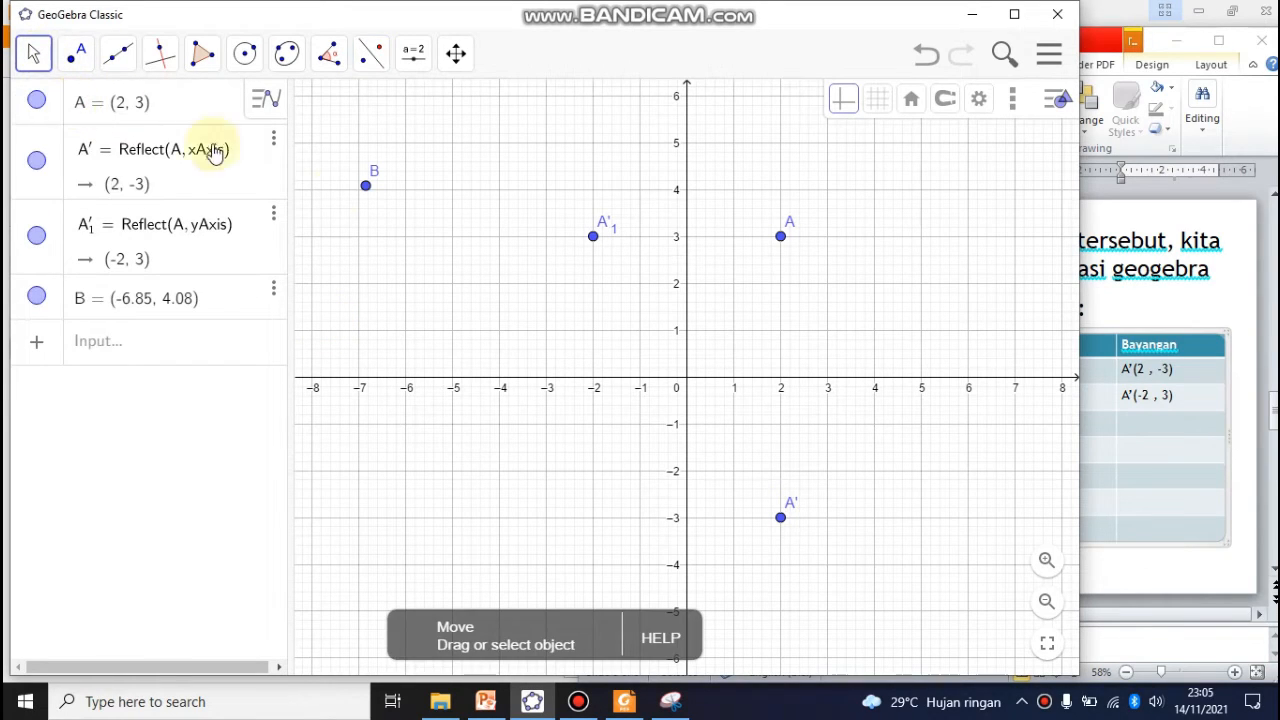
left_click(274, 289)
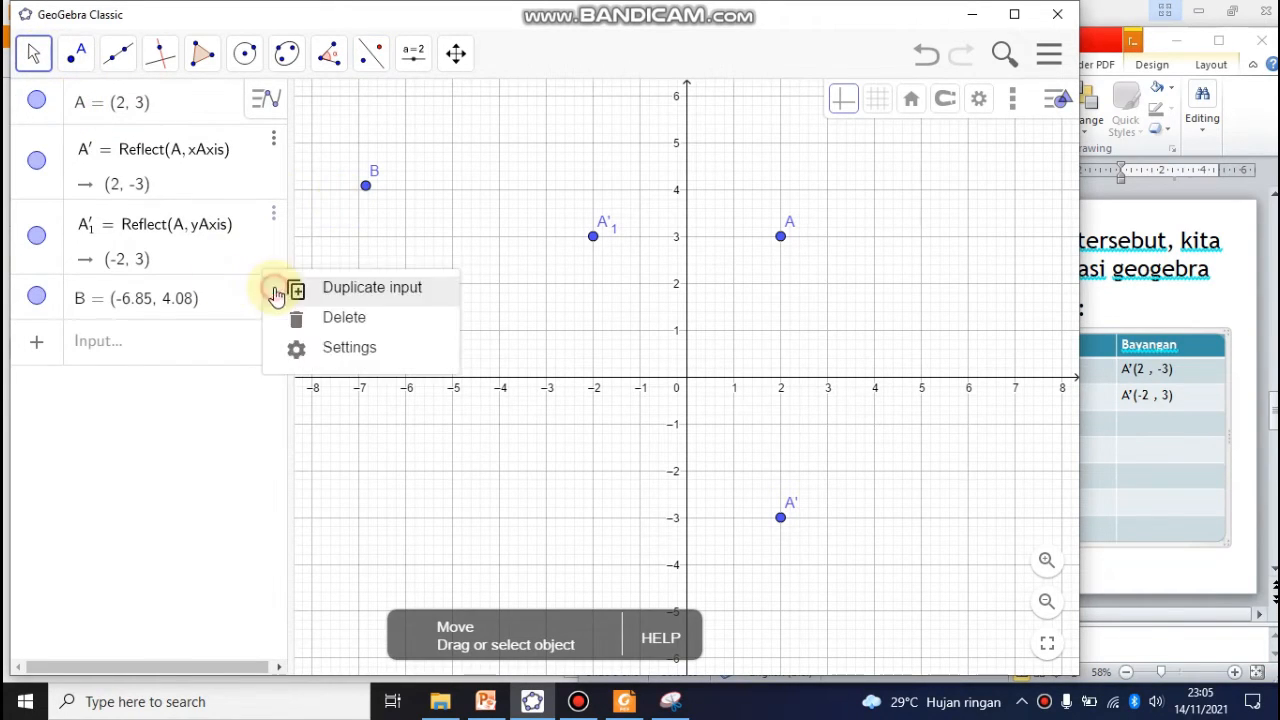
left_click(323, 318)
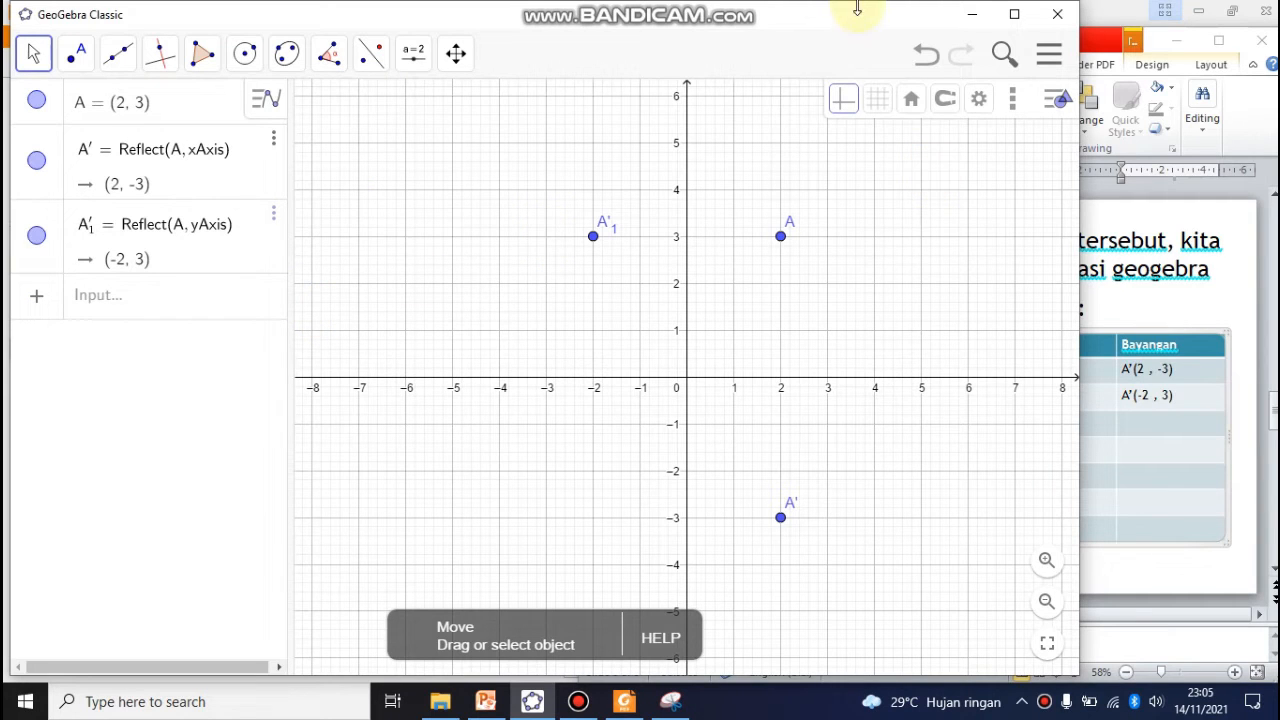
- Reposition the GeoGebra window and graph the line y = x
left_click_drag(866, 20, 1001, 31)
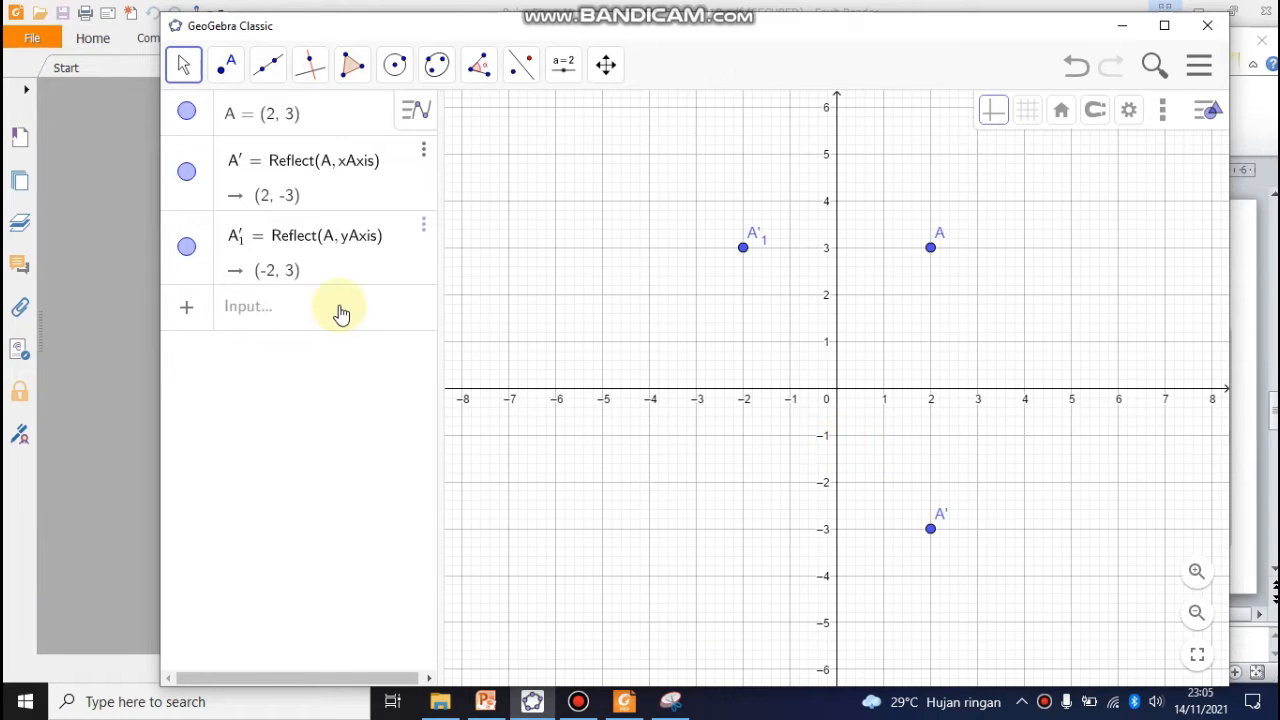
left_click(295, 317)
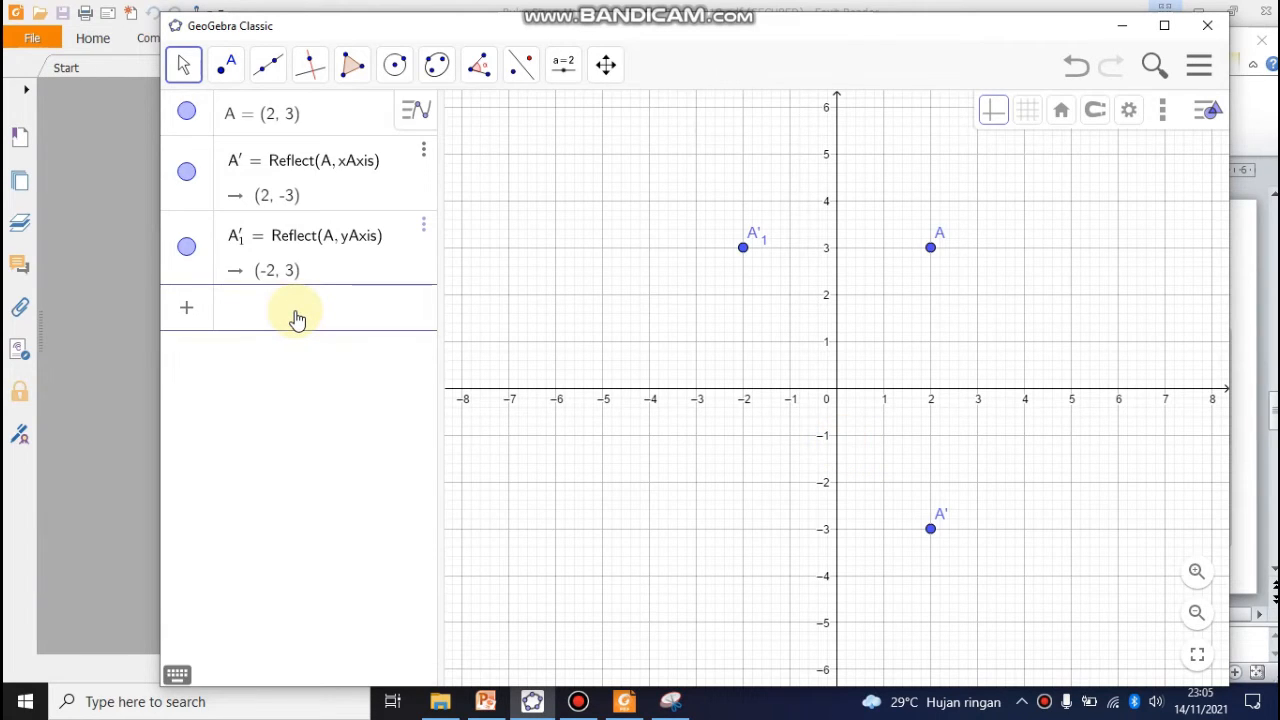
type("y = x")
key("Return")
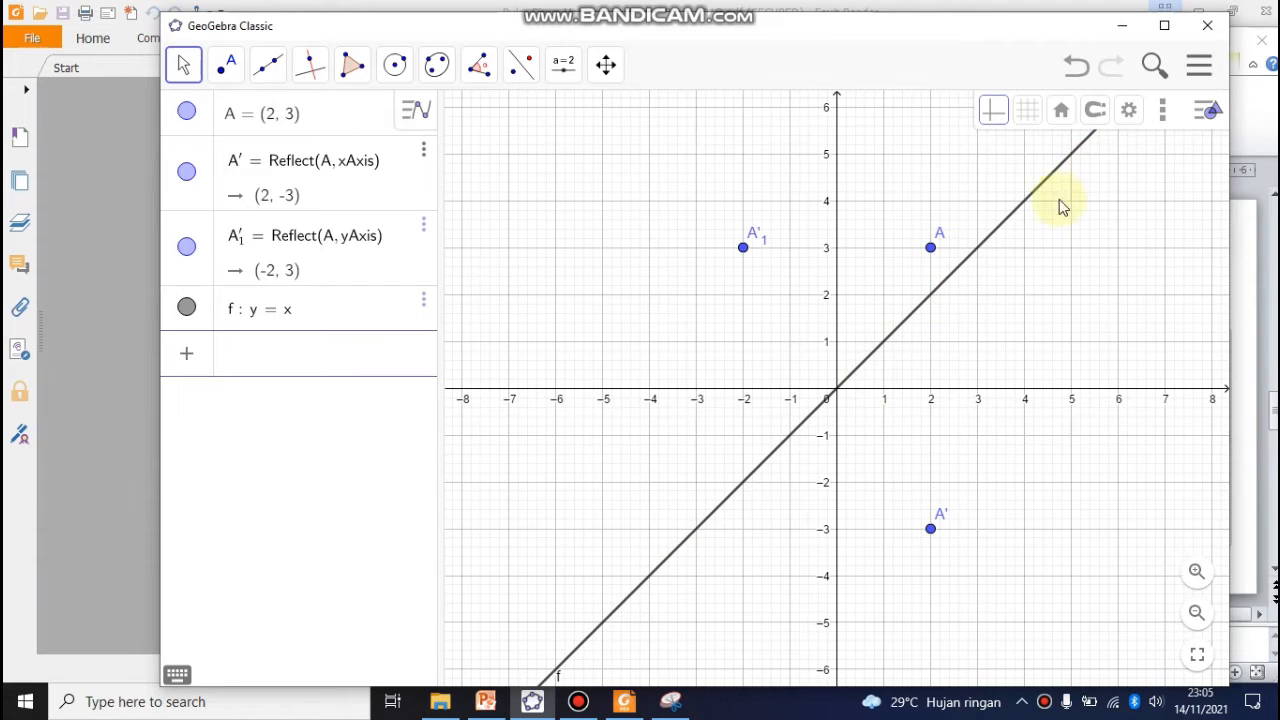
- Reflect point A about the line y = x with Reflect about Line
left_click(523, 80)
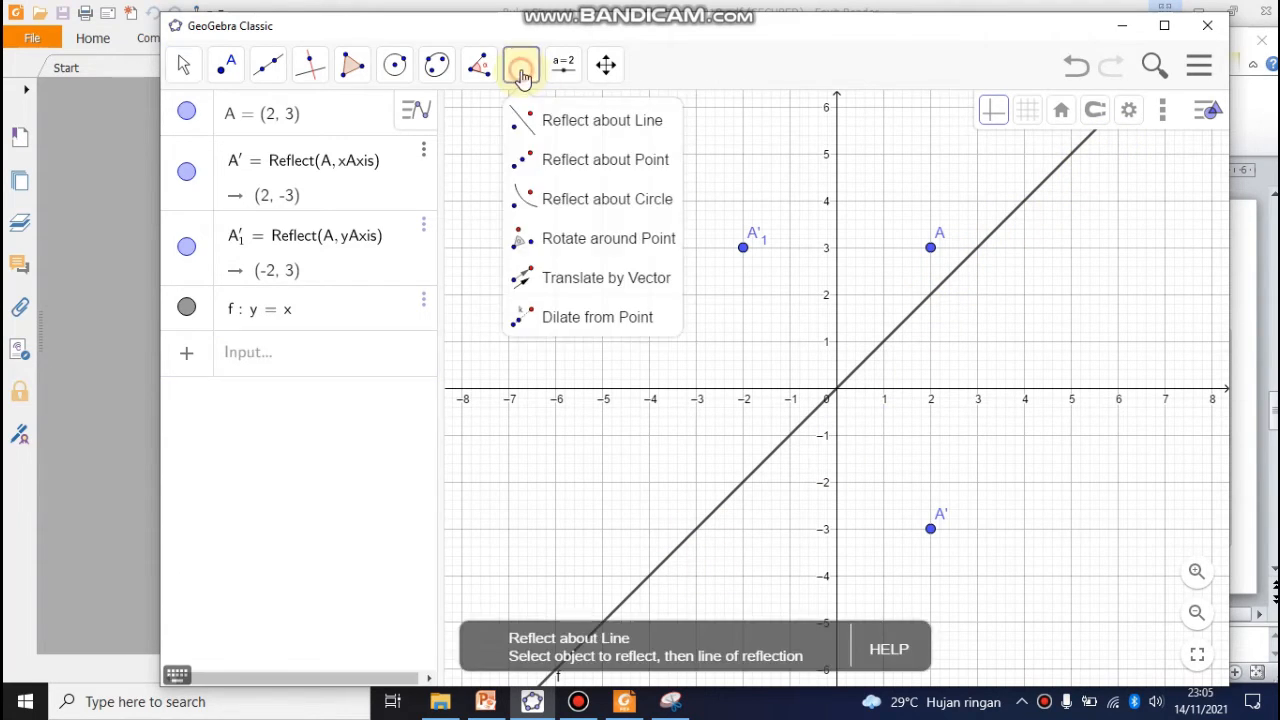
left_click(553, 118)
left_click(930, 247)
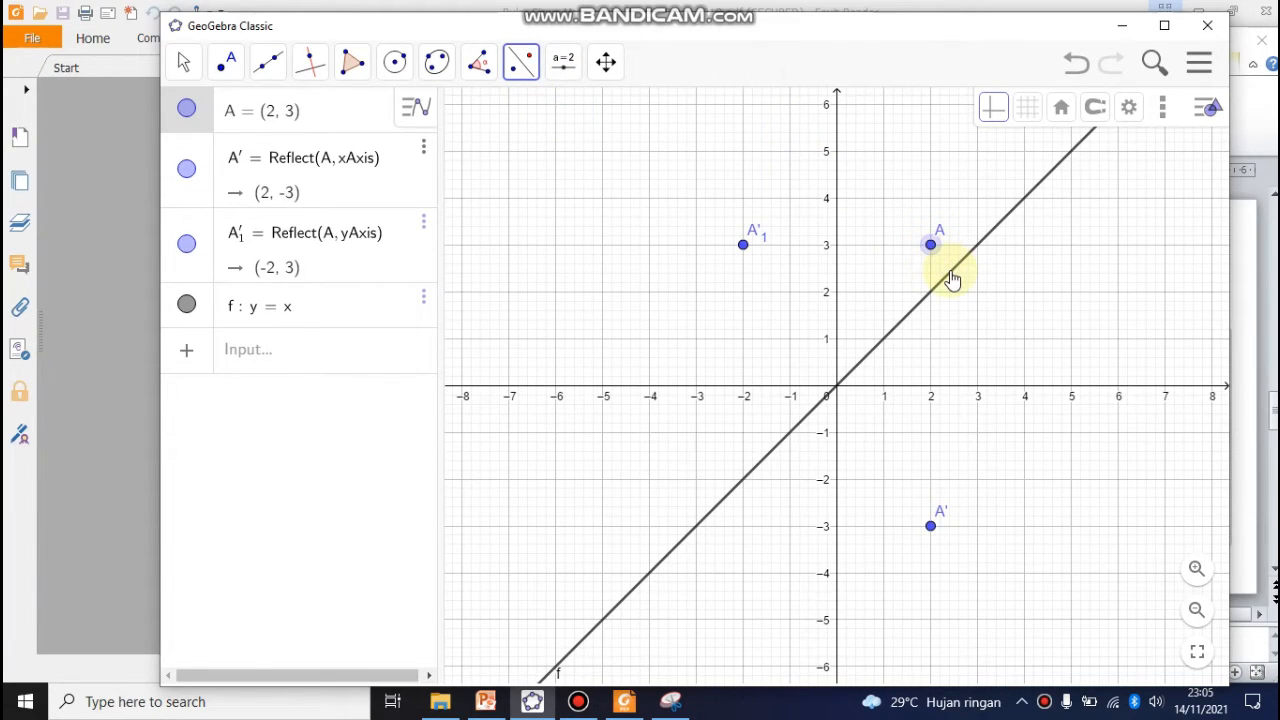
left_click(951, 279)
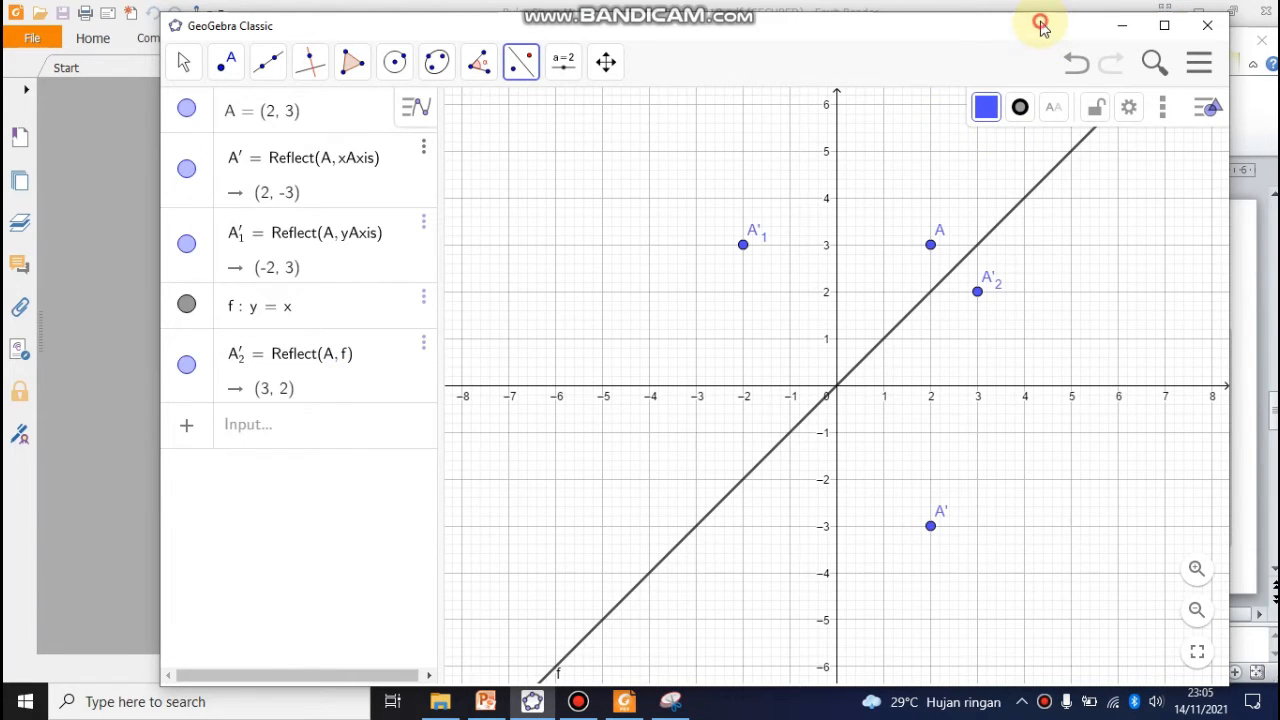
- Move the GeoGebra window off the PowerPoint table, enter A'(3, 2) in the Garis y=x row, and return to GeoGebra
left_click_drag(1040, 25, 835, 44)
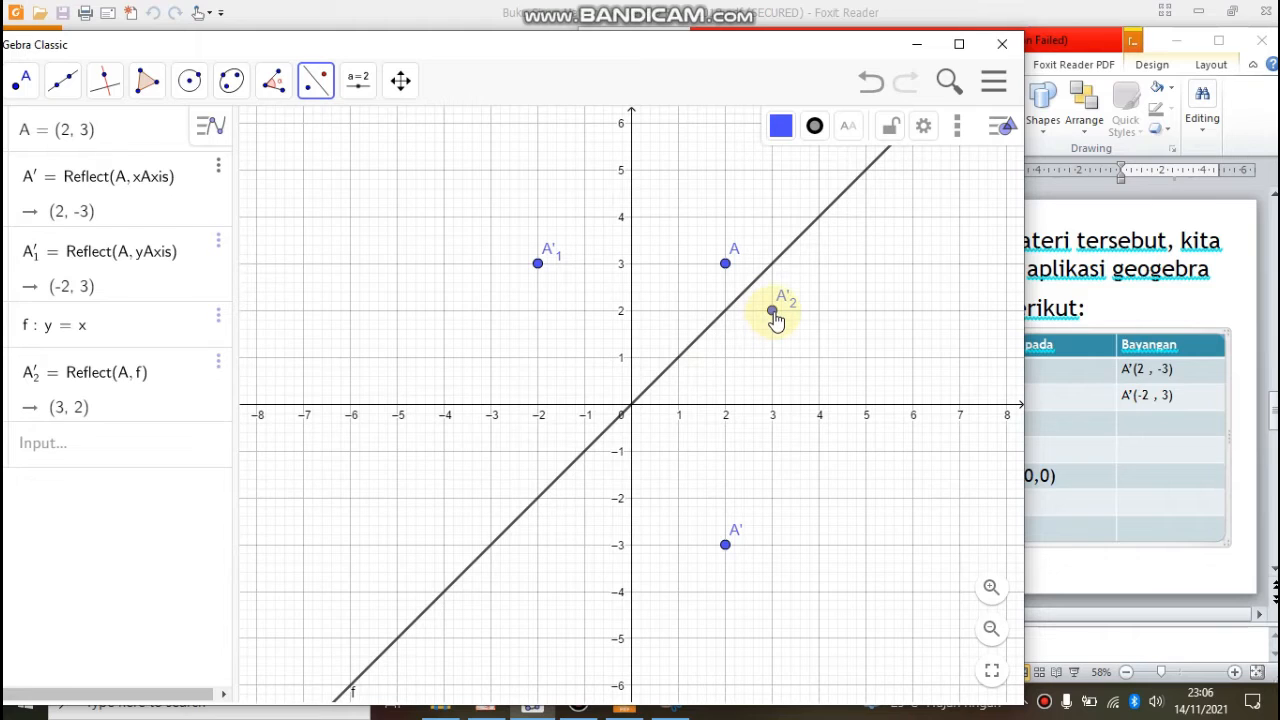
left_click(1141, 431)
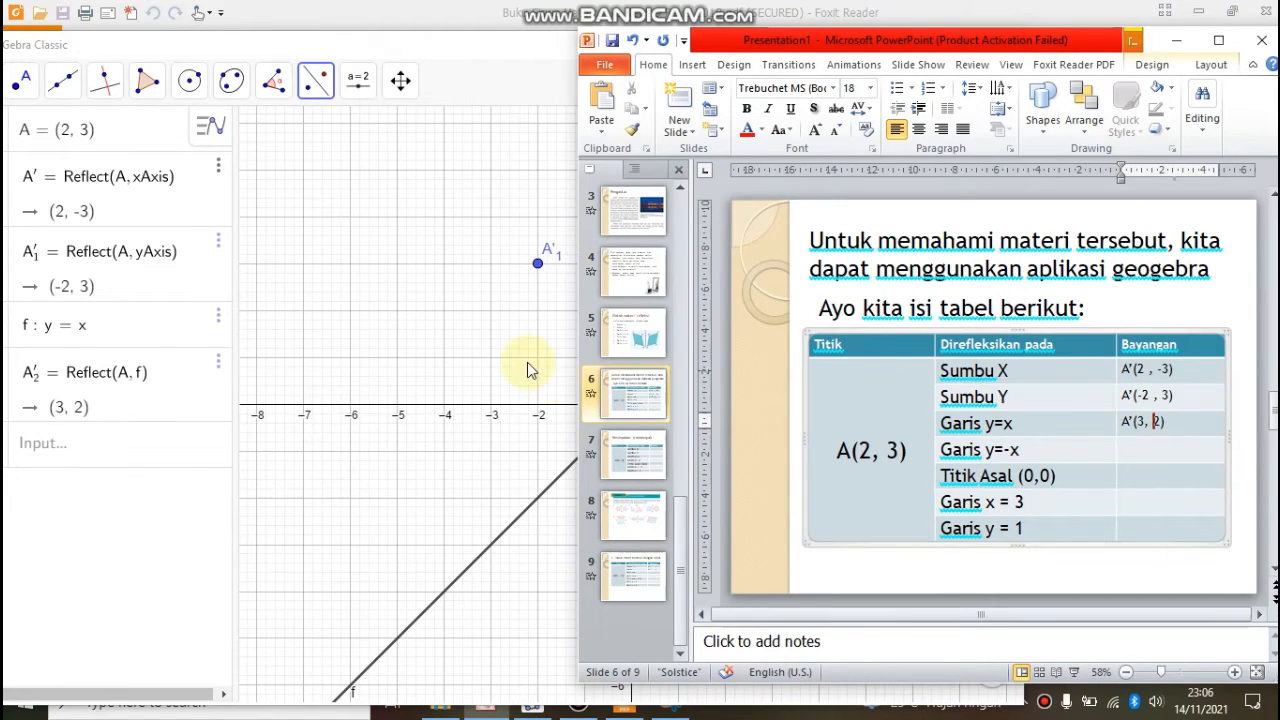
left_click(1037, 452)
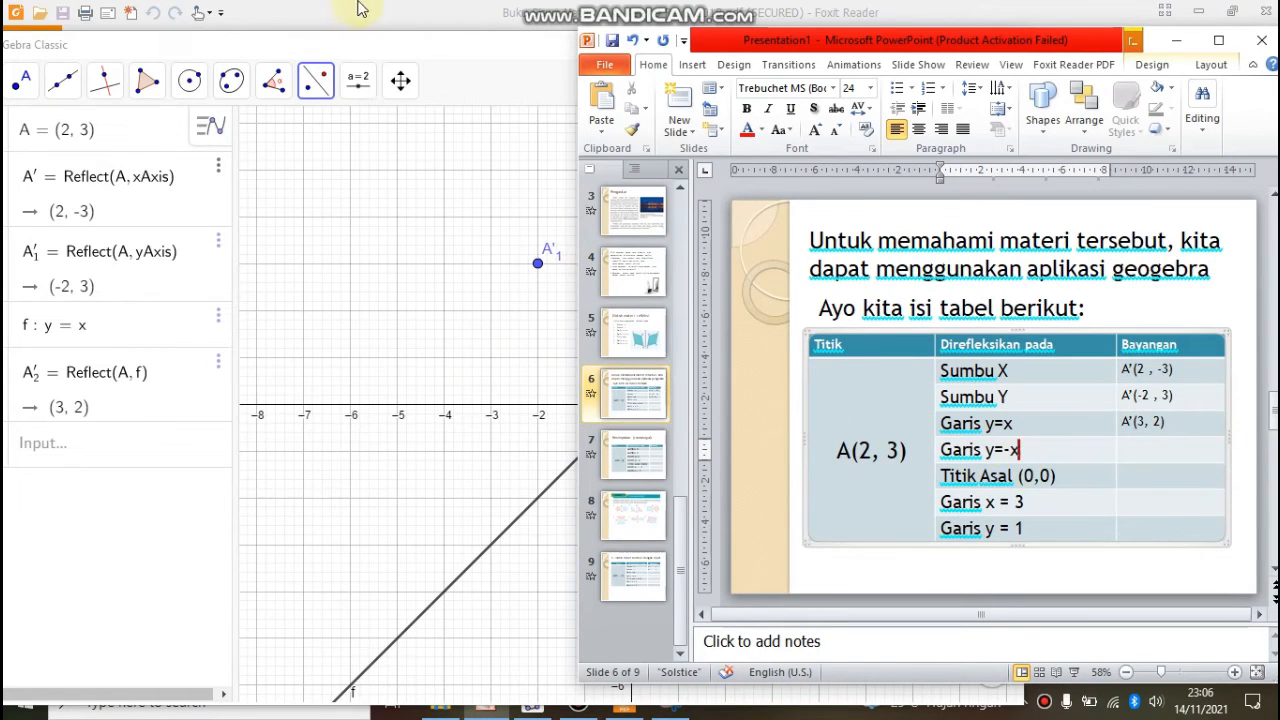
left_click(370, 47)
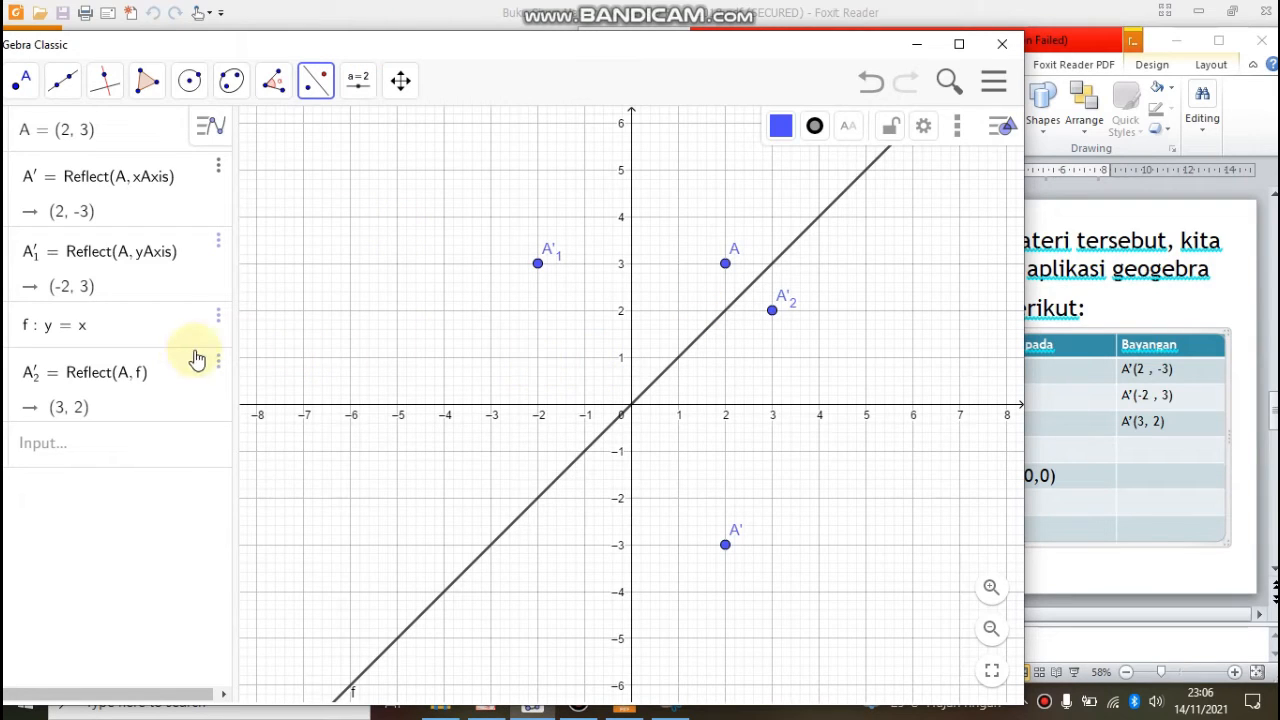
- Graph the line y = -x in GeoGebra
left_click(67, 451)
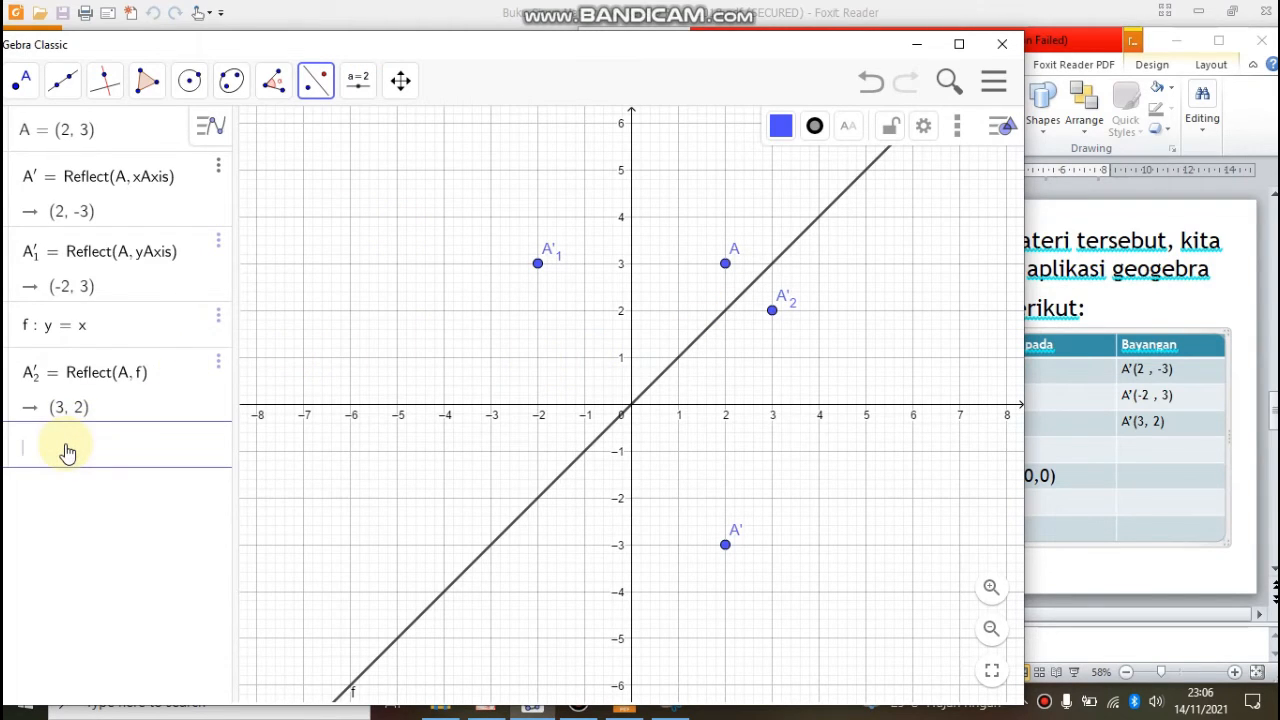
type("y ")
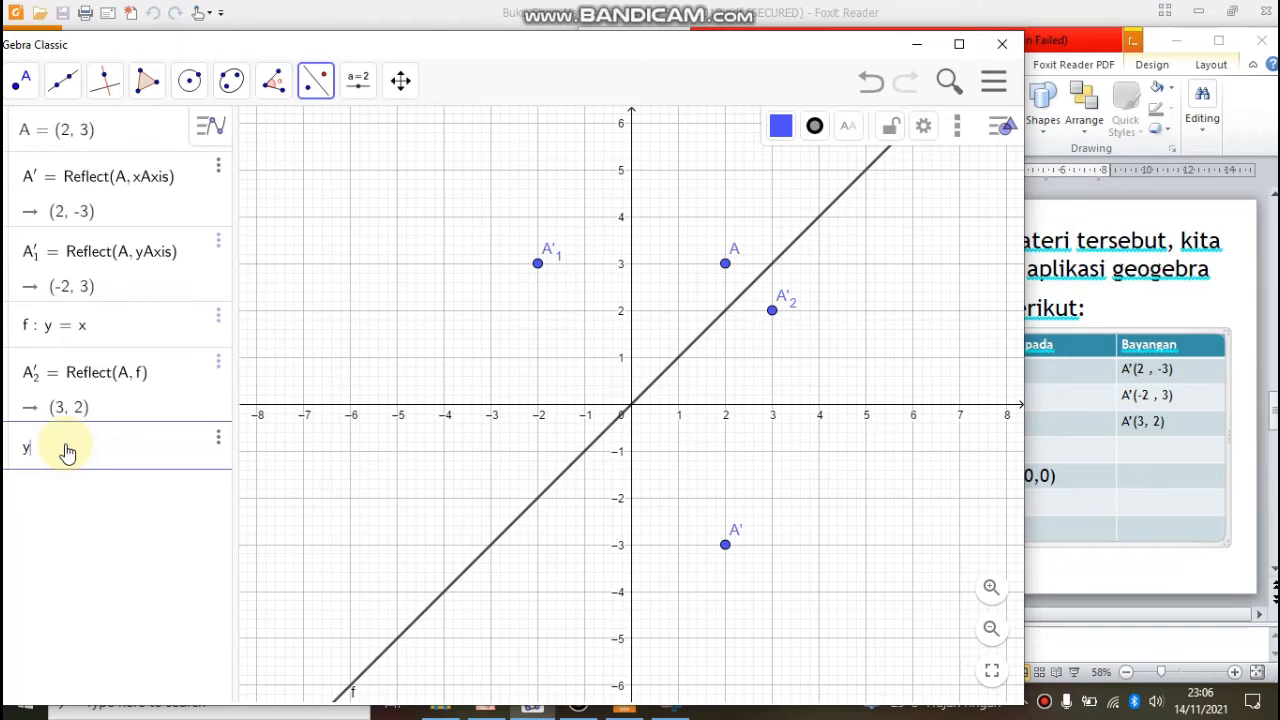
type("= -x")
key("Return")
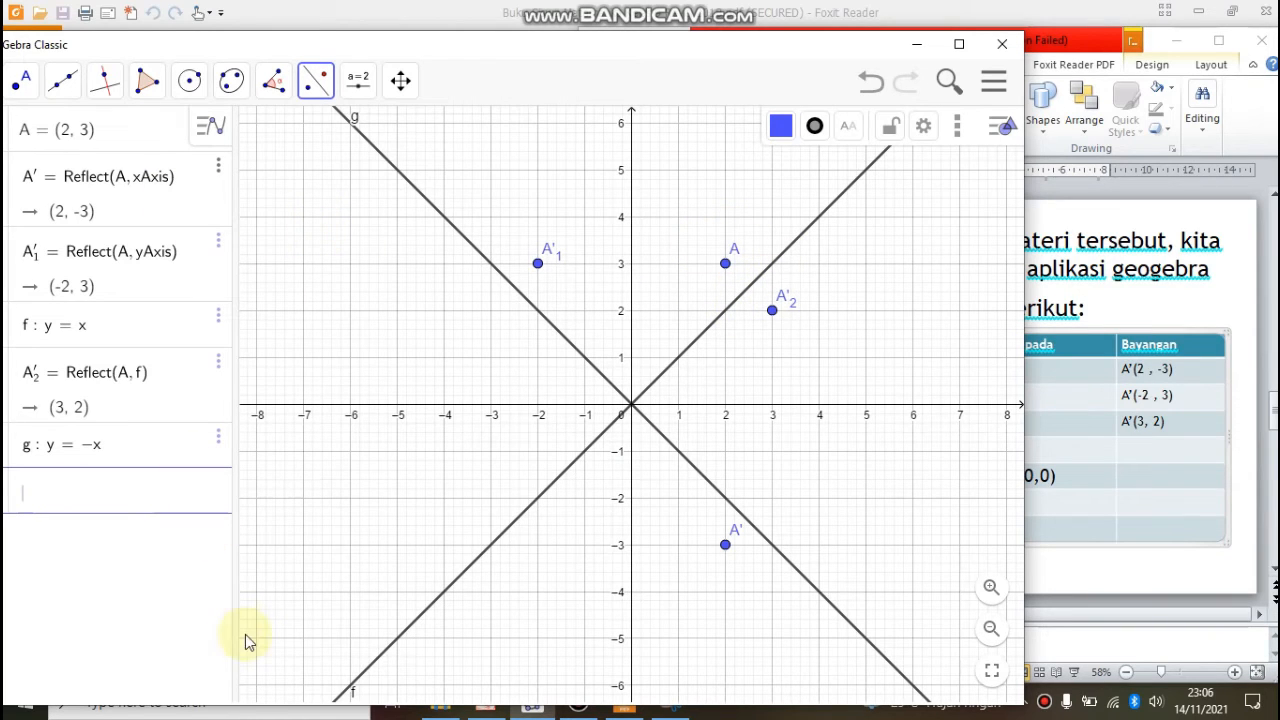
- Move the GeoGebra window fully into view and hide the points A', A'₁, A'₂ and A'' and the line y = x
left_click_drag(386, 40, 483, 31)
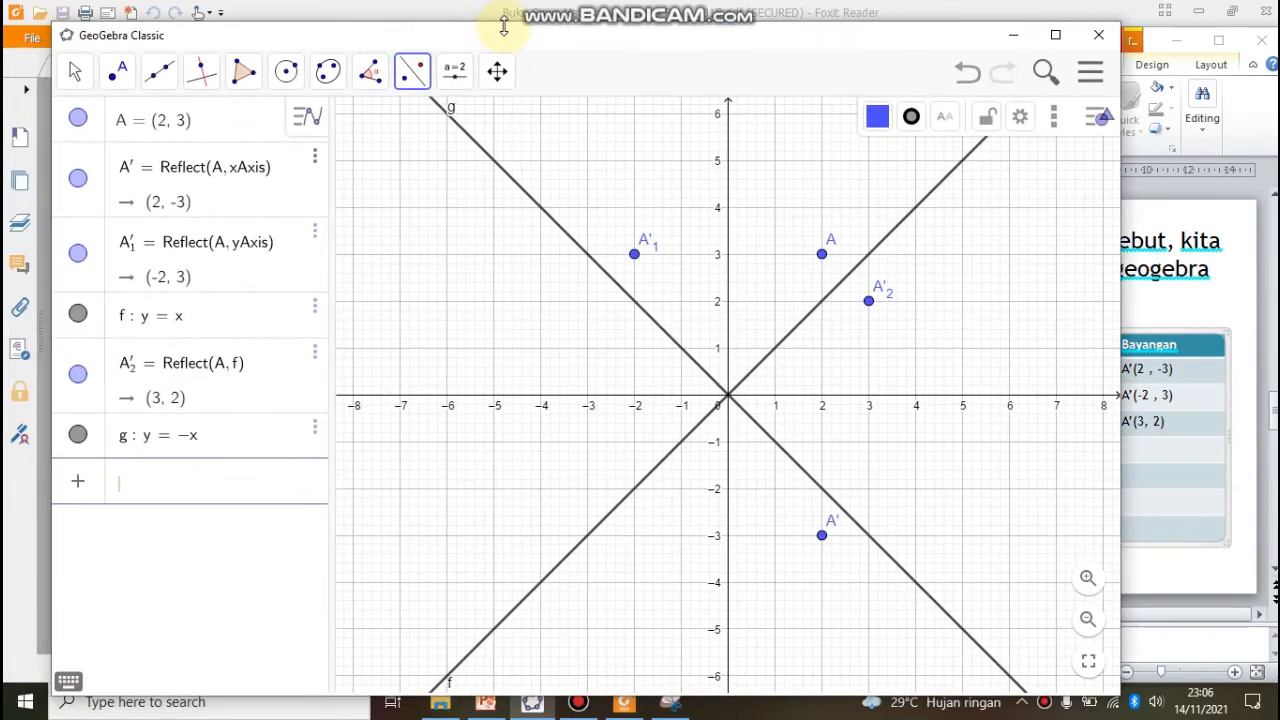
left_click(78, 179)
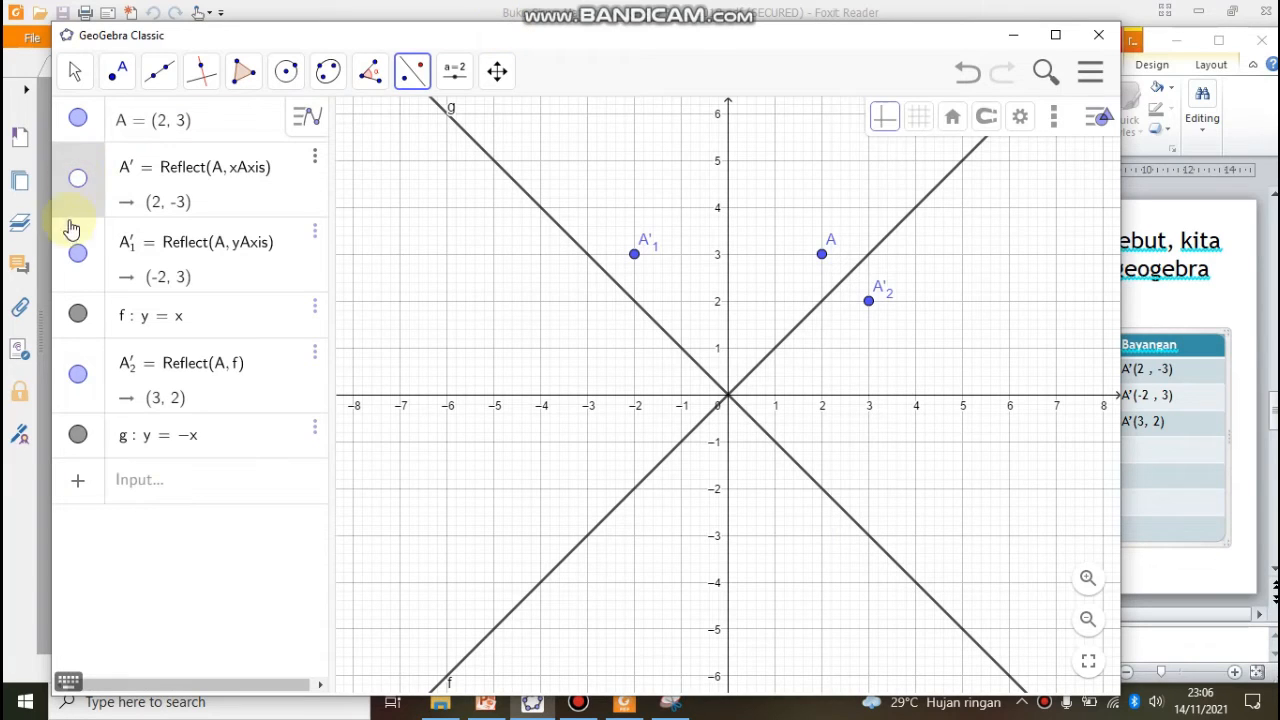
left_click(77, 254)
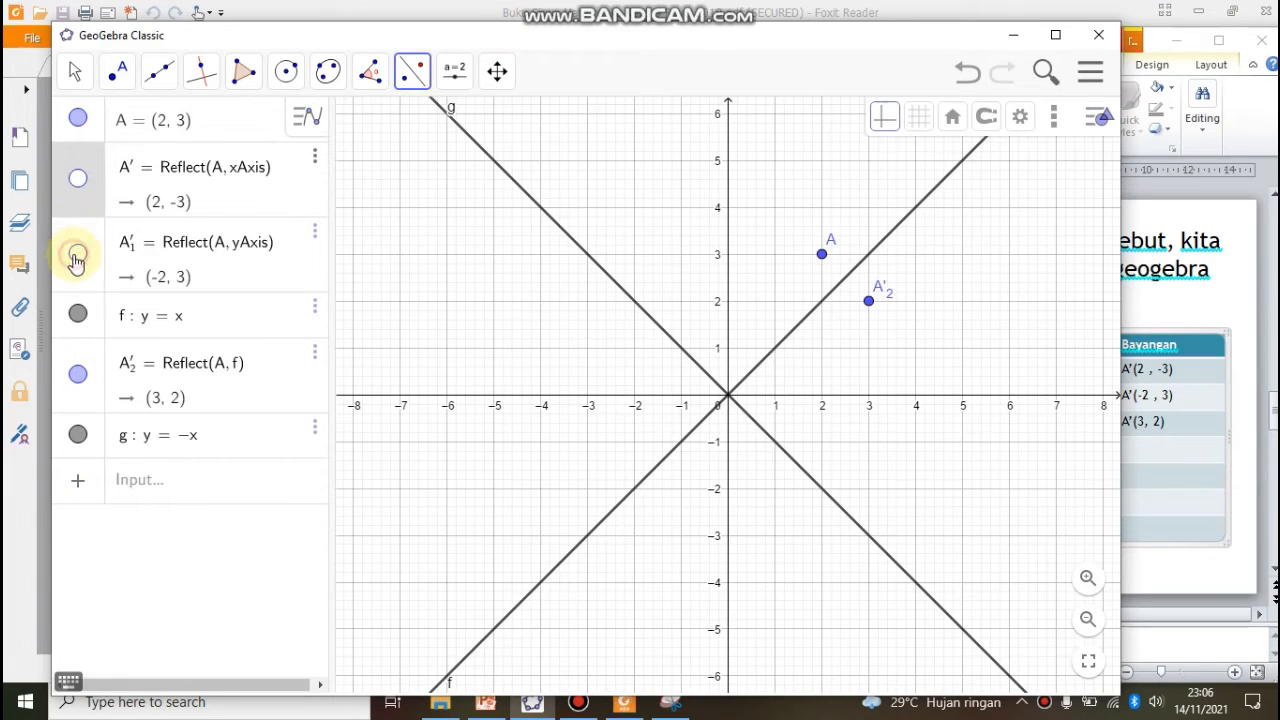
left_click(78, 315)
left_click(78, 376)
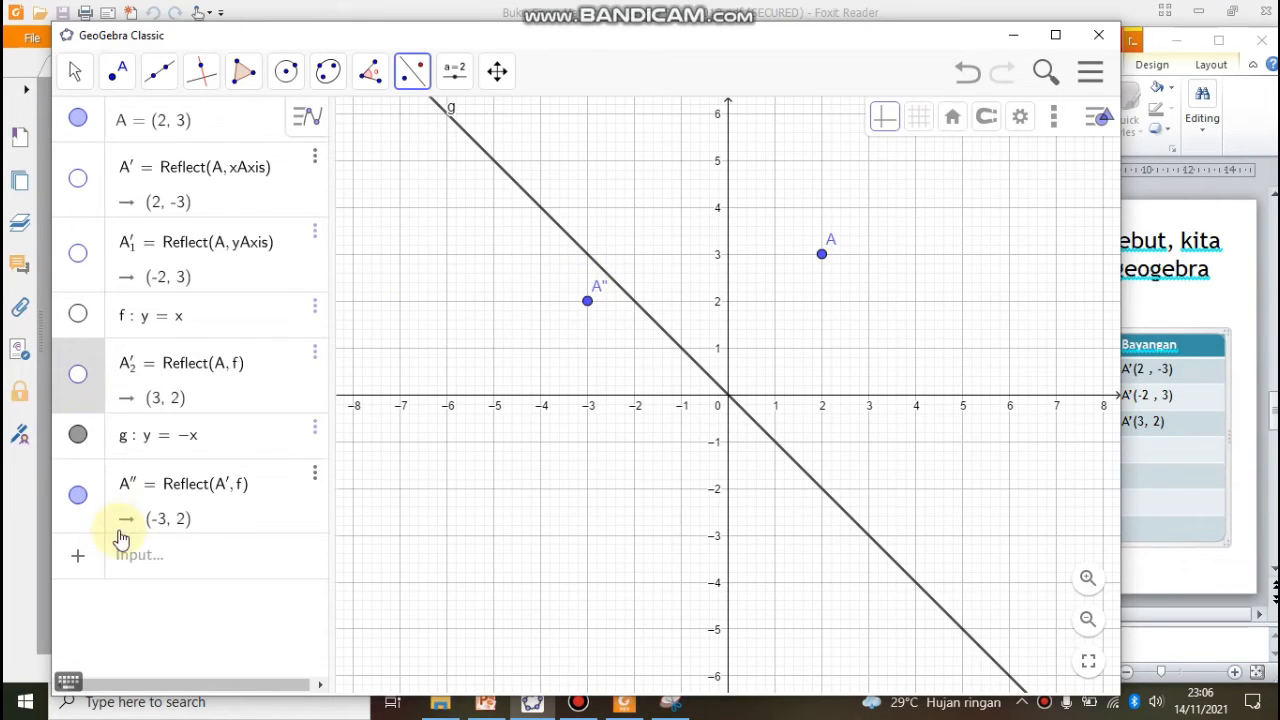
left_click(79, 494)
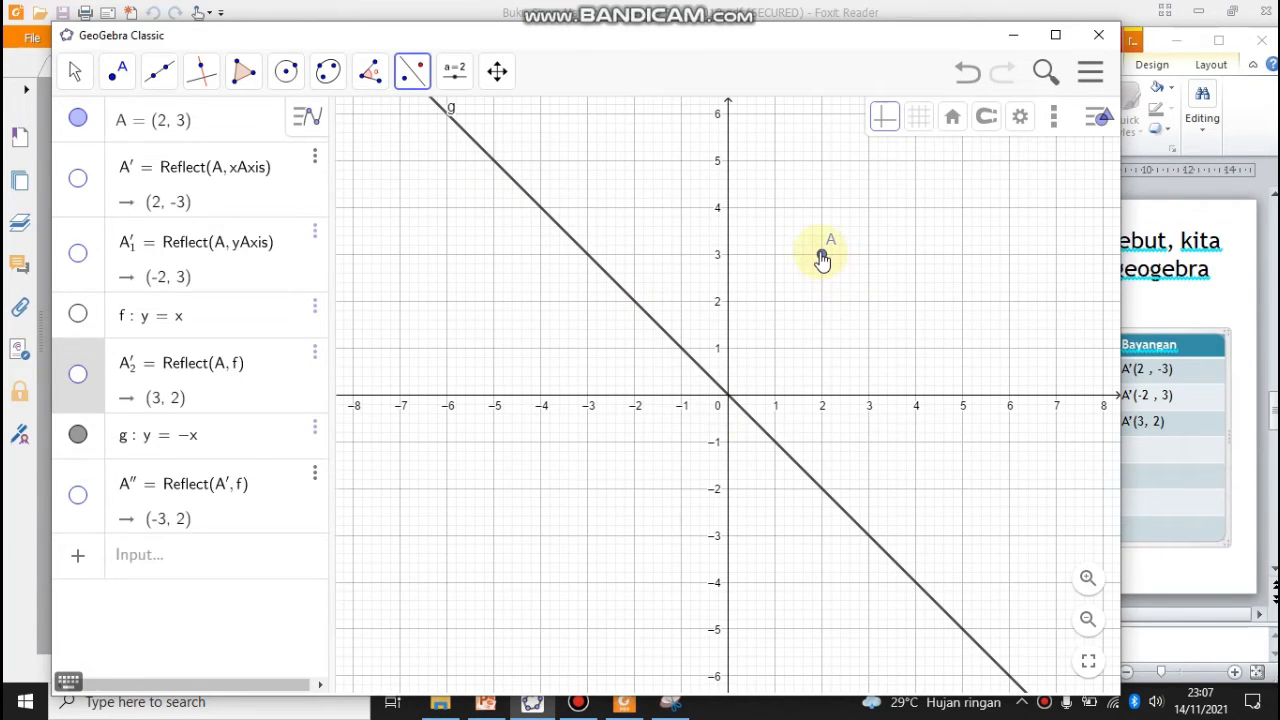
- Try to reflect point A about the line y = -x with Reflect about Line, and dismiss the Bandicam window
left_click(645, 313)
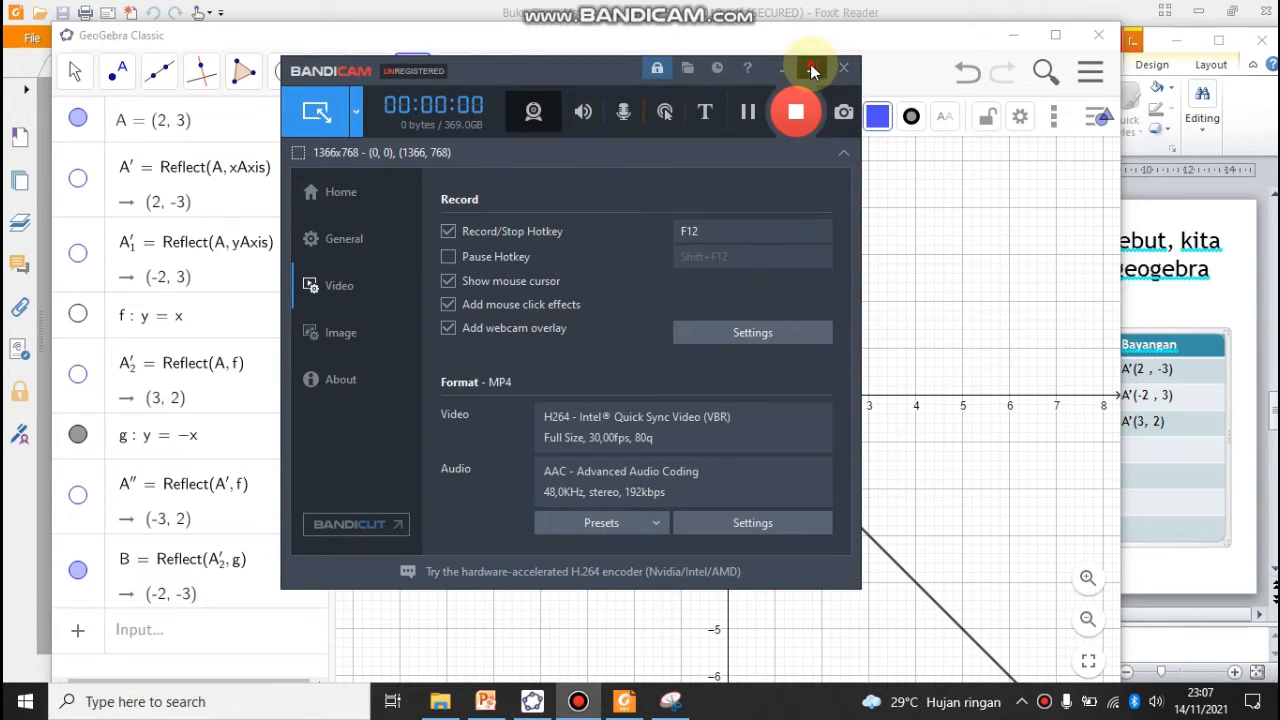
left_click(811, 65)
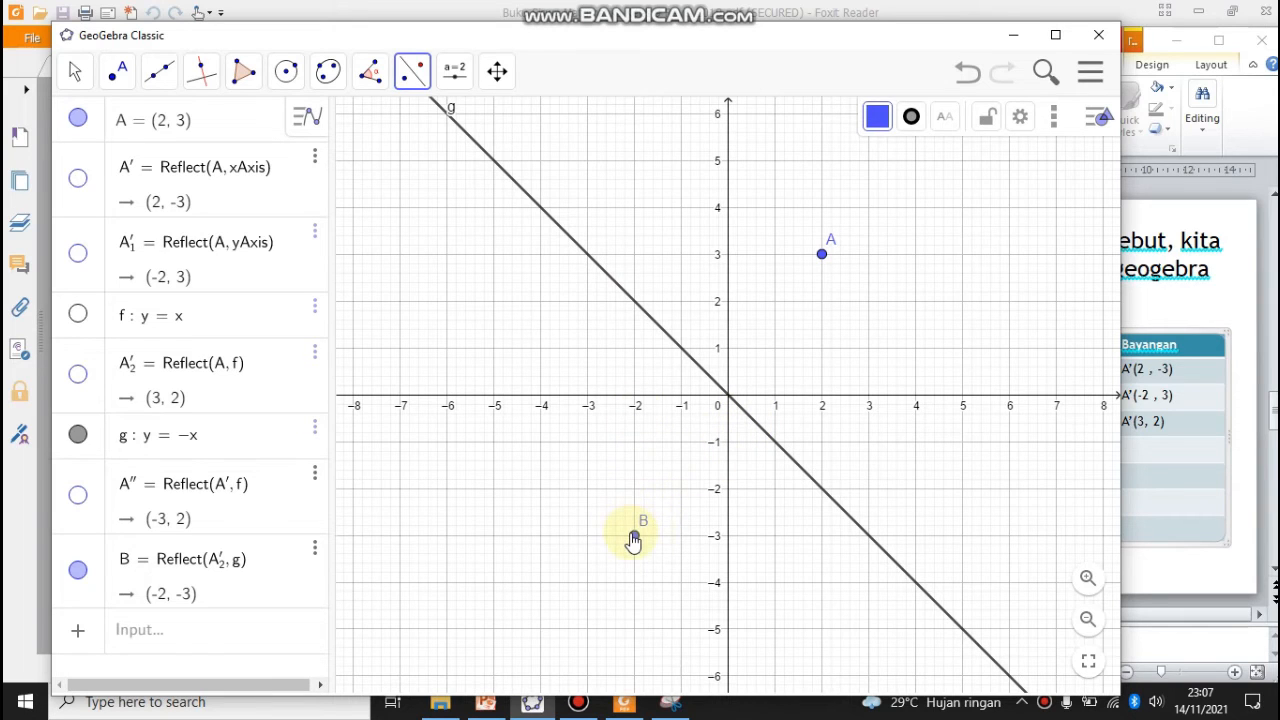
- Switch to PowerPoint and start the Bayangan entry in the Garis y=-x row with the letter A
left_click(1147, 460)
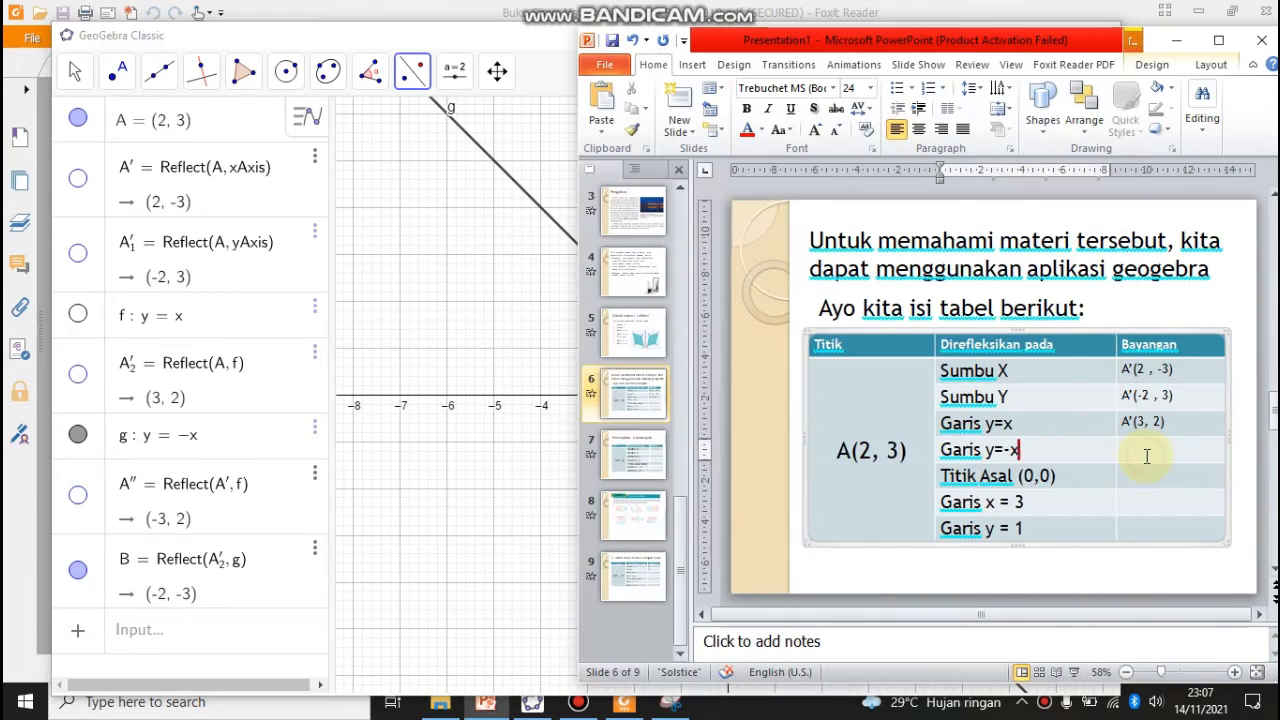
left_click(1139, 452)
type("A")
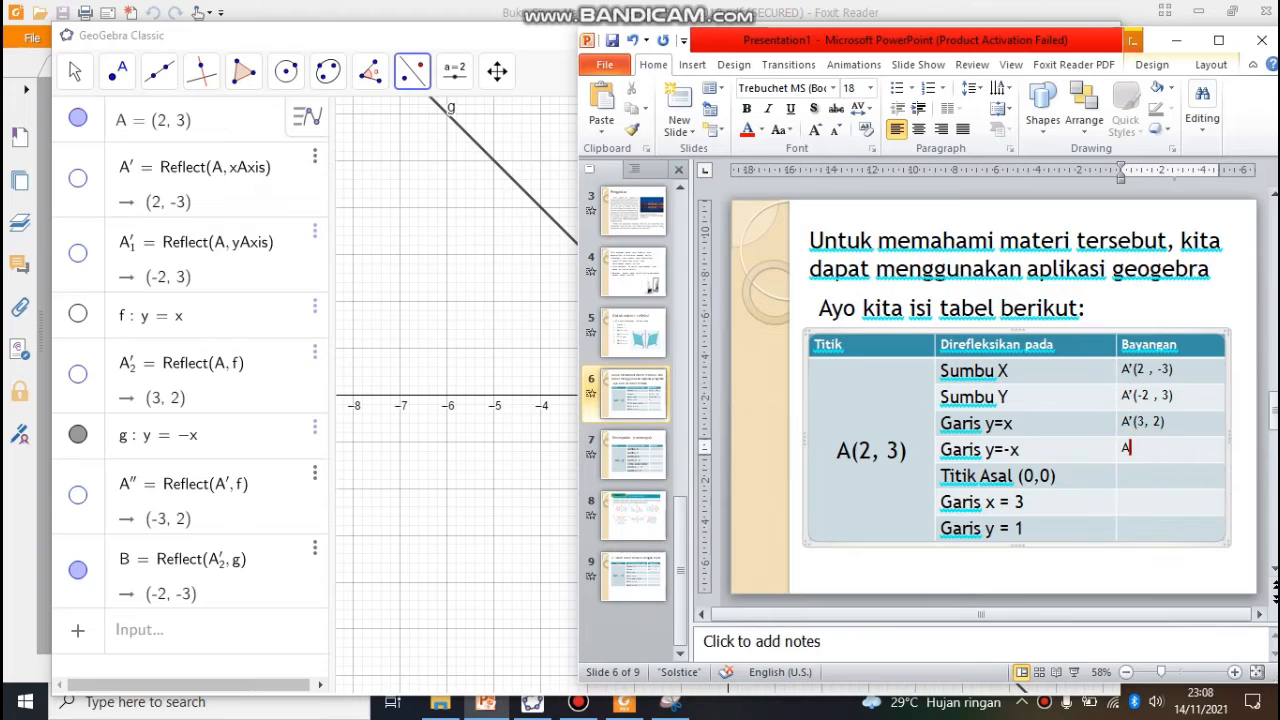